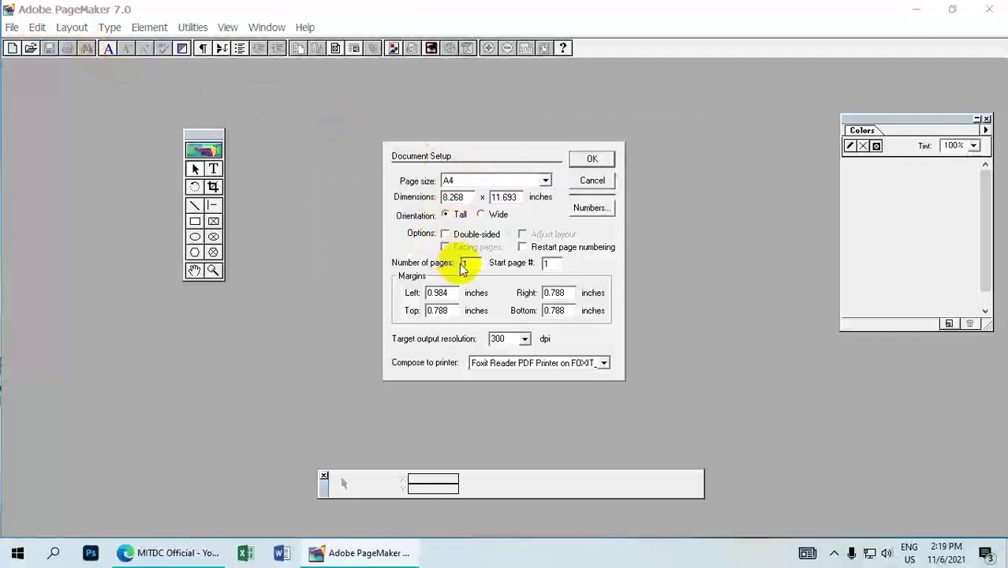
Set the left, right, top and bottom margins to .5 inches and create the one-page A4 tall document
drag(466, 263, 412, 294)
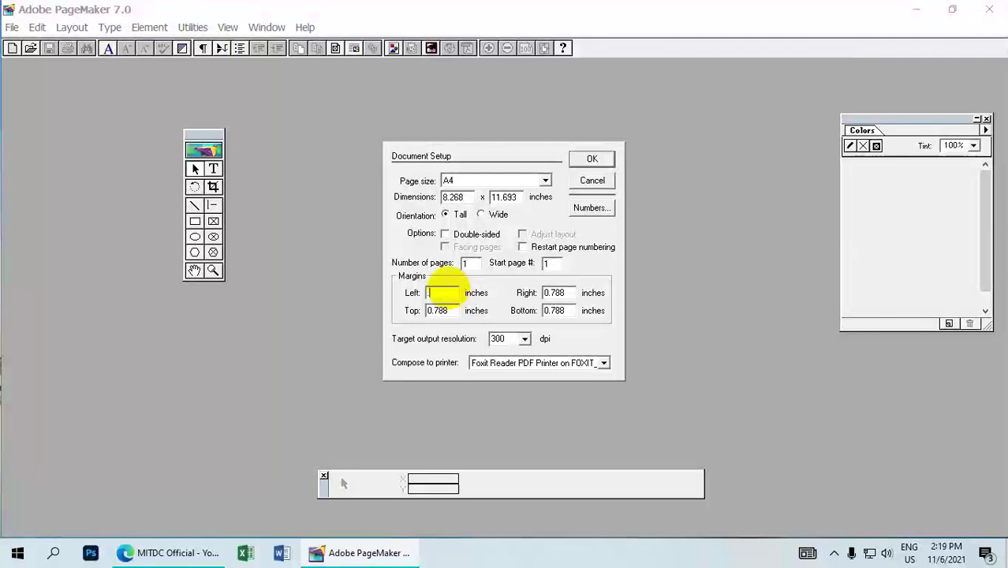
drag(565, 293, 534, 293)
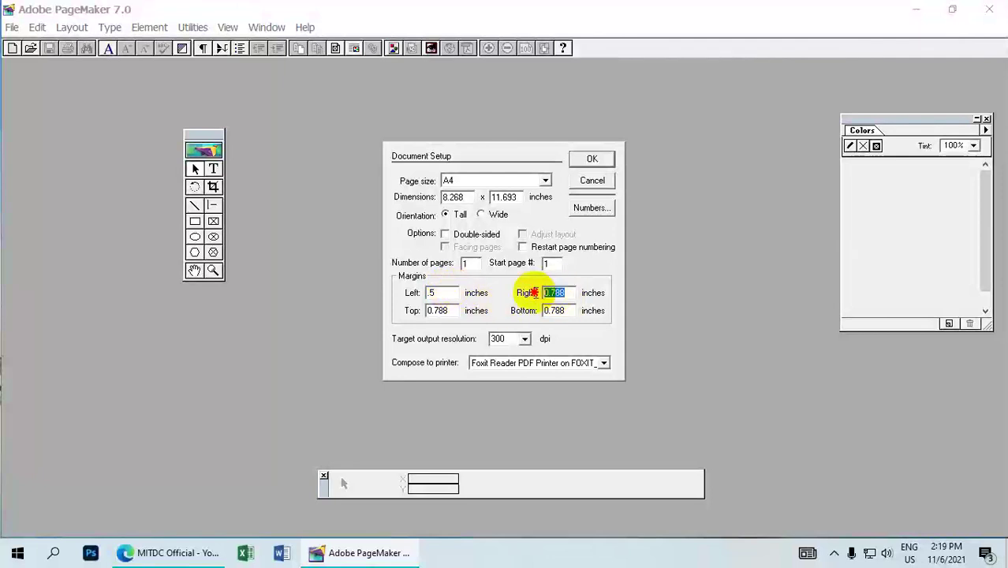
text(.54)
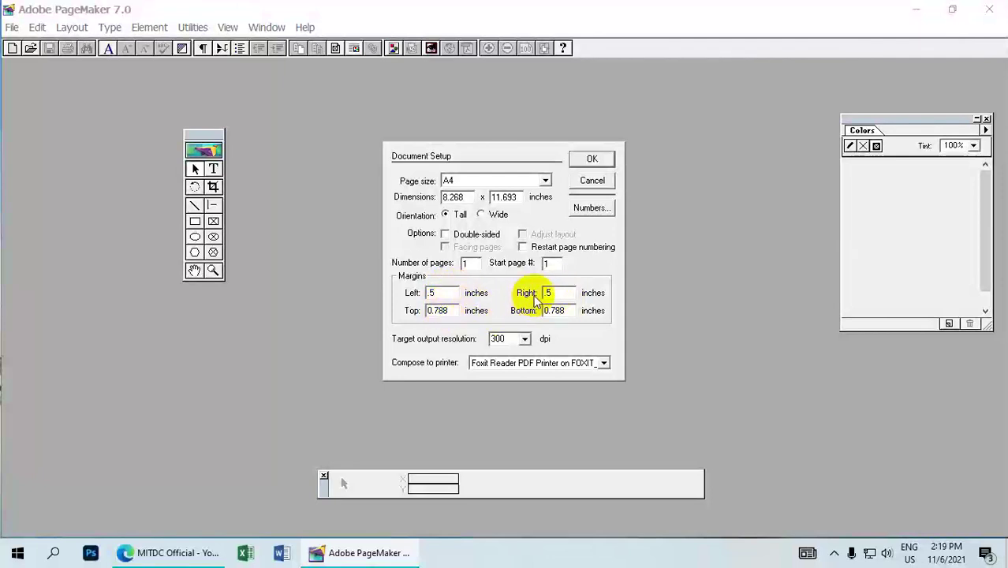
drag(454, 310, 426, 310)
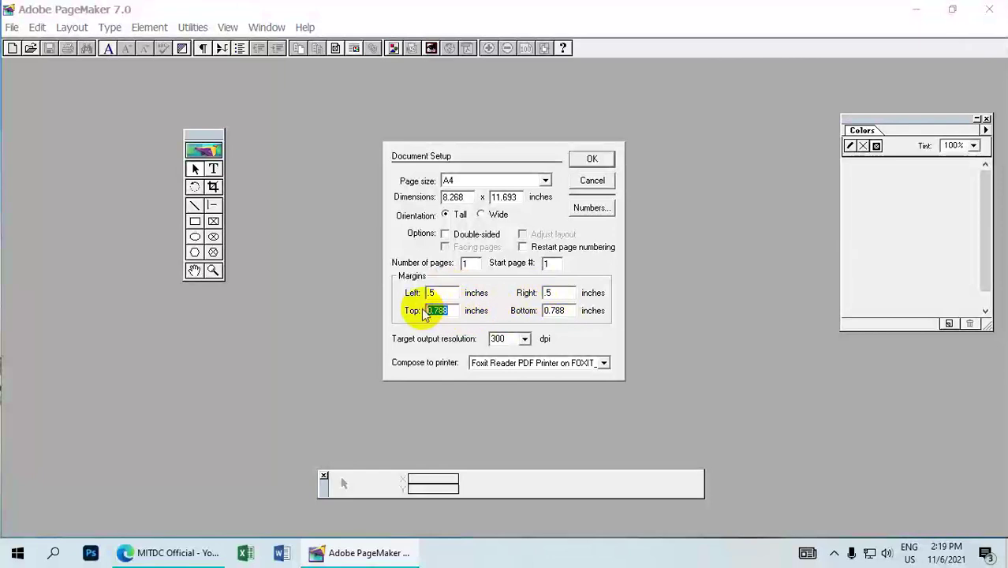
key(BackSpace)
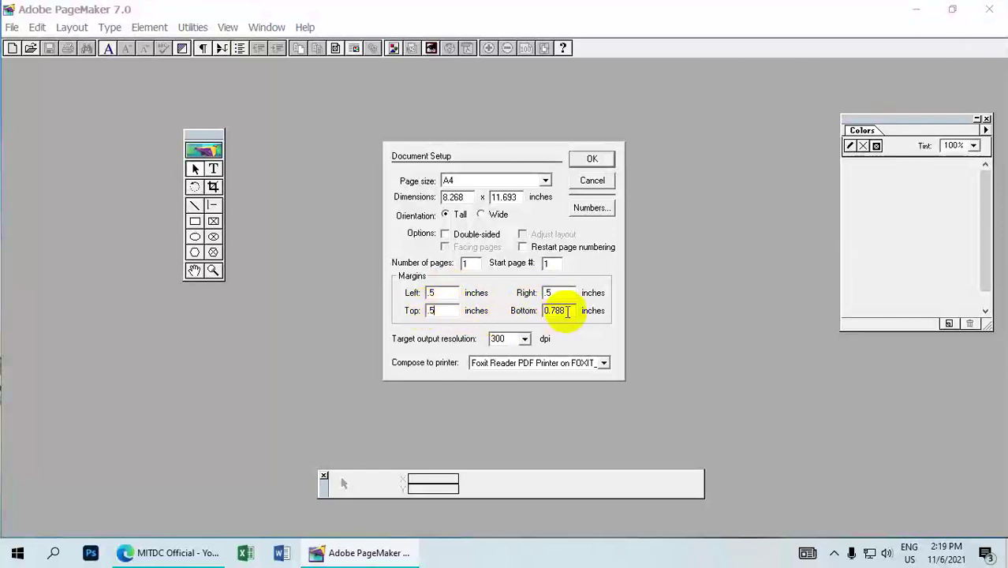
drag(574, 310, 535, 313)
text(.5)
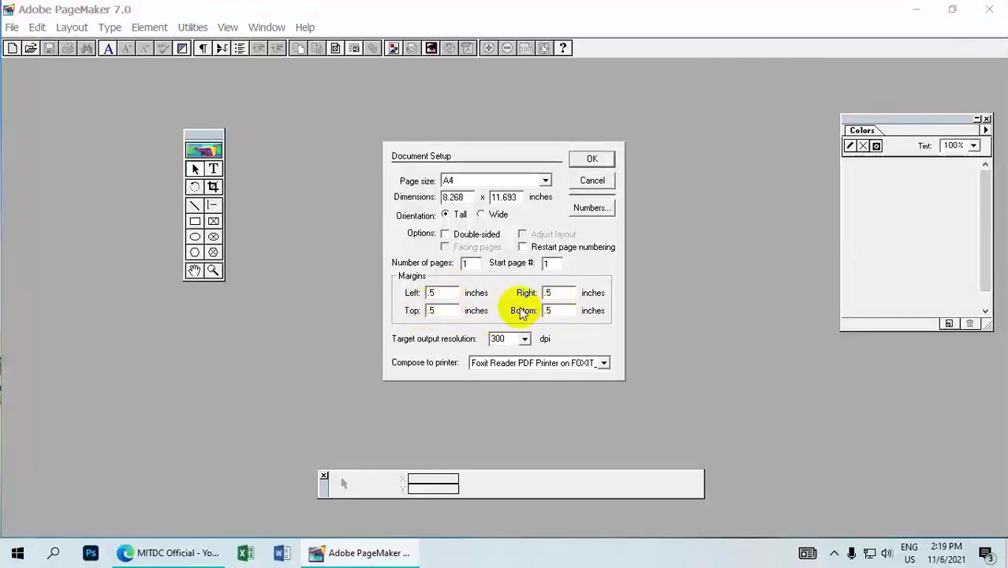
click(592, 159)
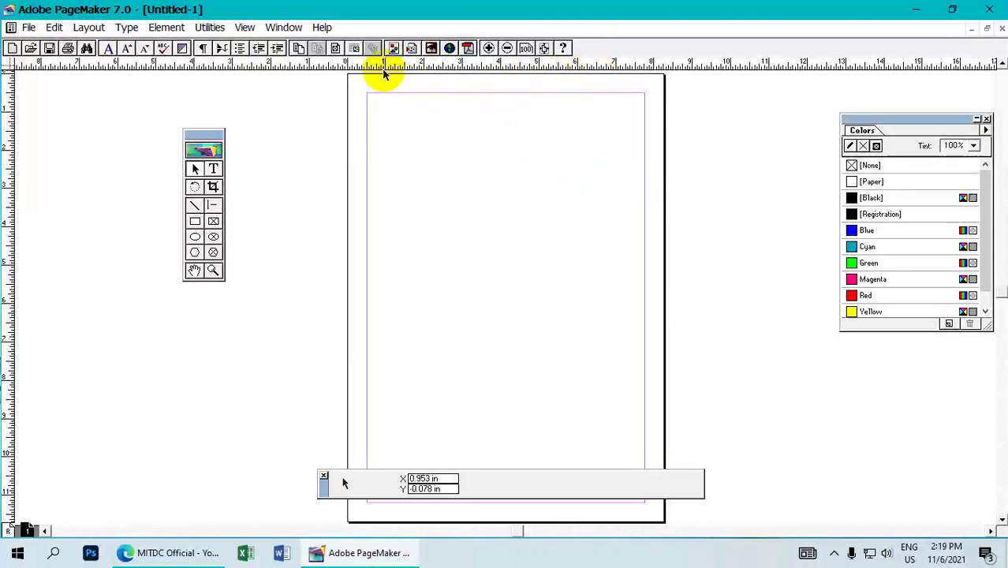
click(128, 29)
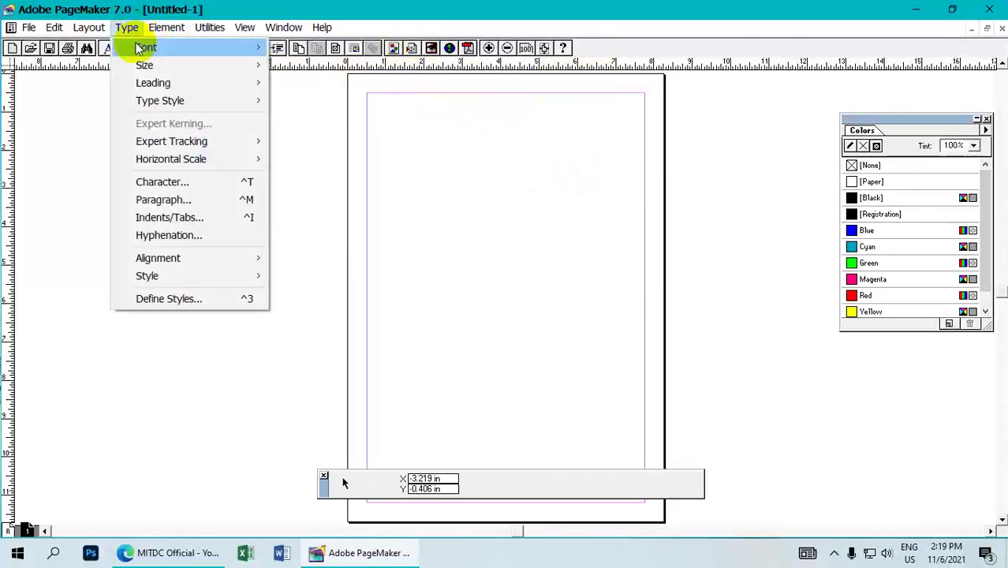
click(174, 219)
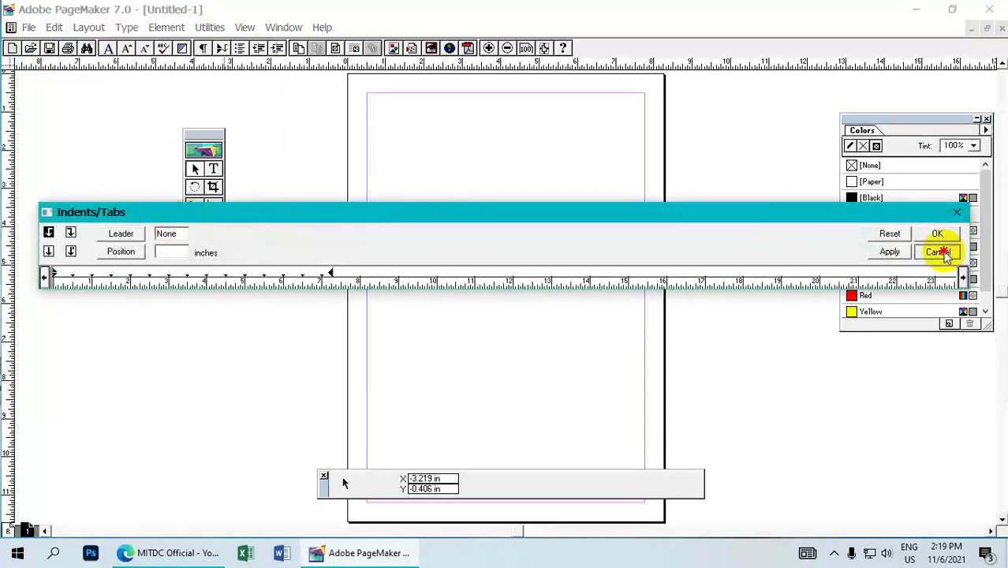
click(939, 252)
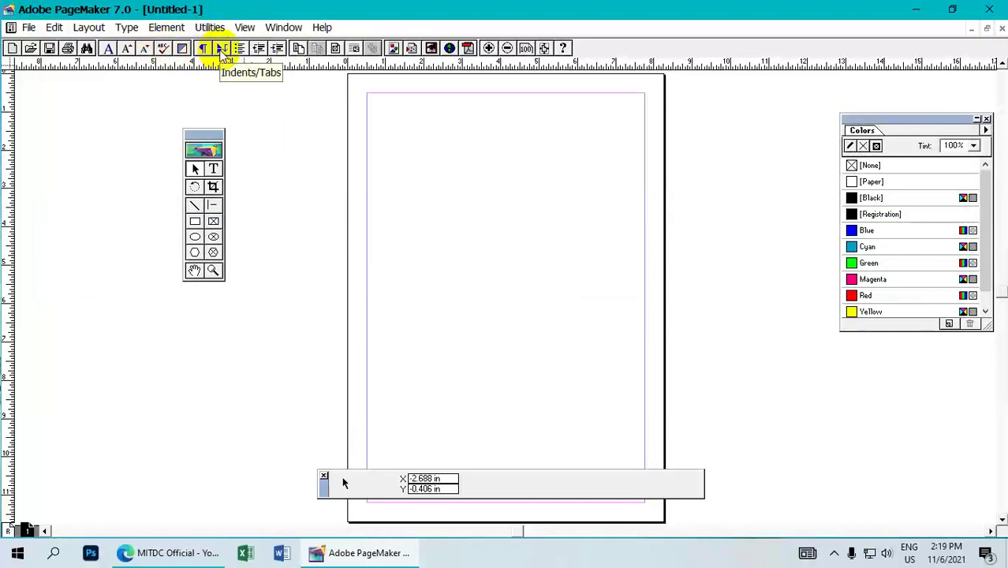
Line up the Indents/Tabs ruler with the page's left margin and add left-aligned tab stops at about 0.5 and 3.45 inches
click(222, 48)
drag(349, 209, 395, 130)
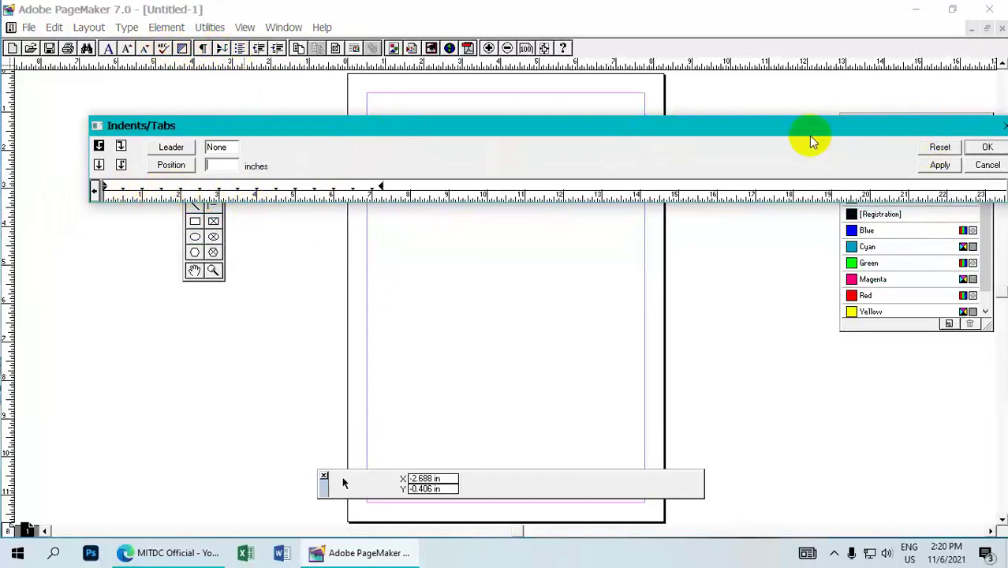
drag(781, 124, 990, 124)
drag(605, 118, 662, 103)
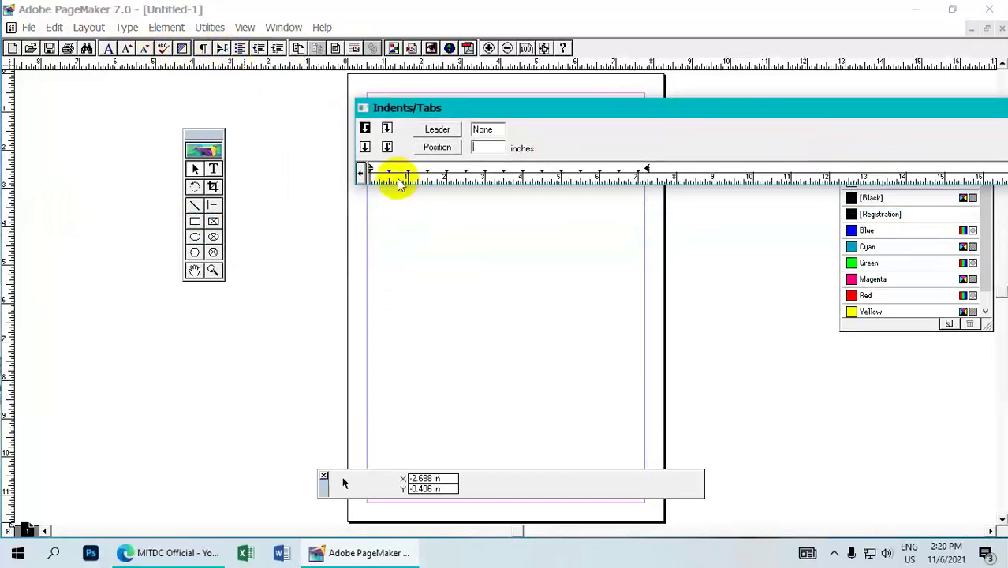
click(362, 131)
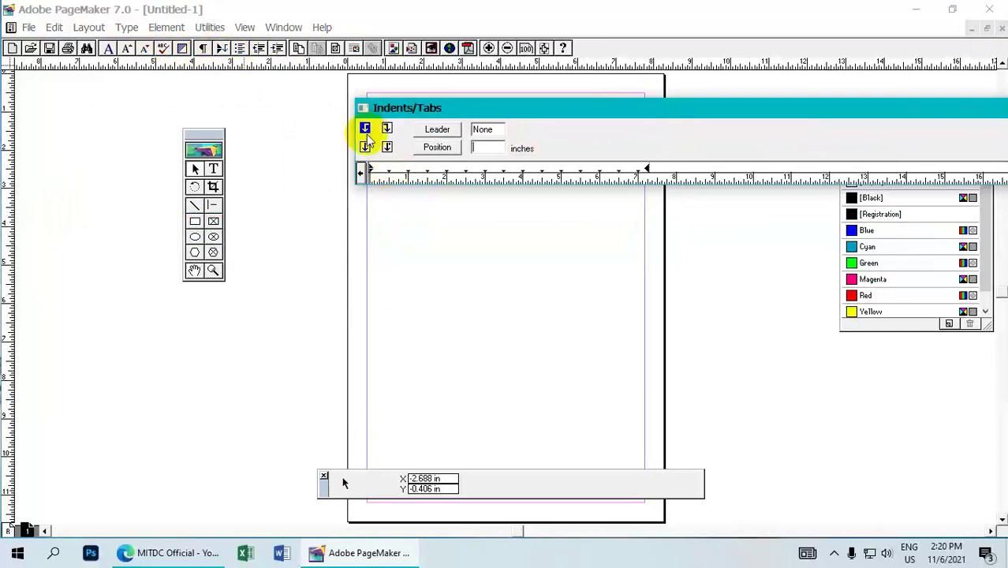
click(389, 171)
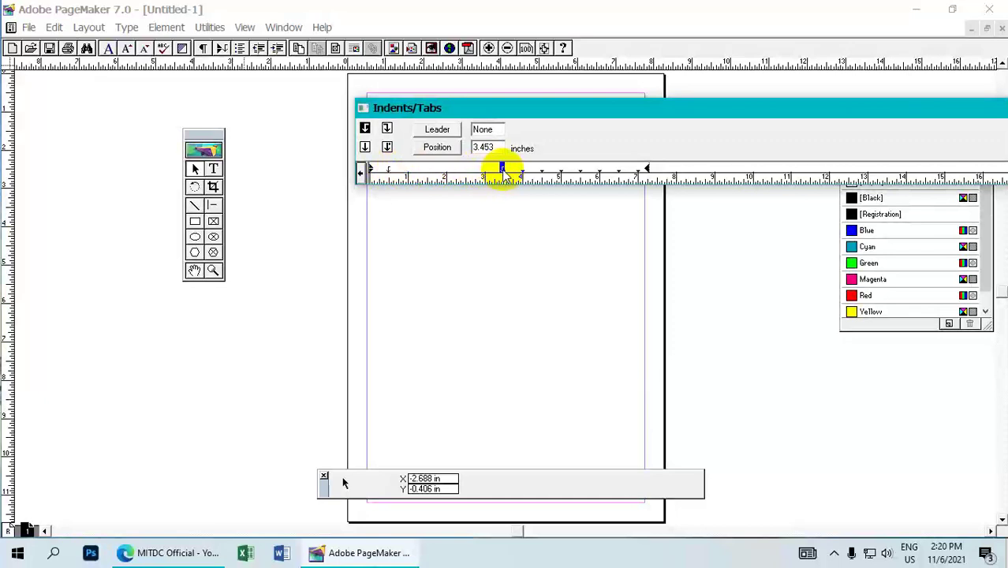
Add a right-aligned tab stop at 7 inches and place the middle tab stop at 3.5 inches
click(643, 172)
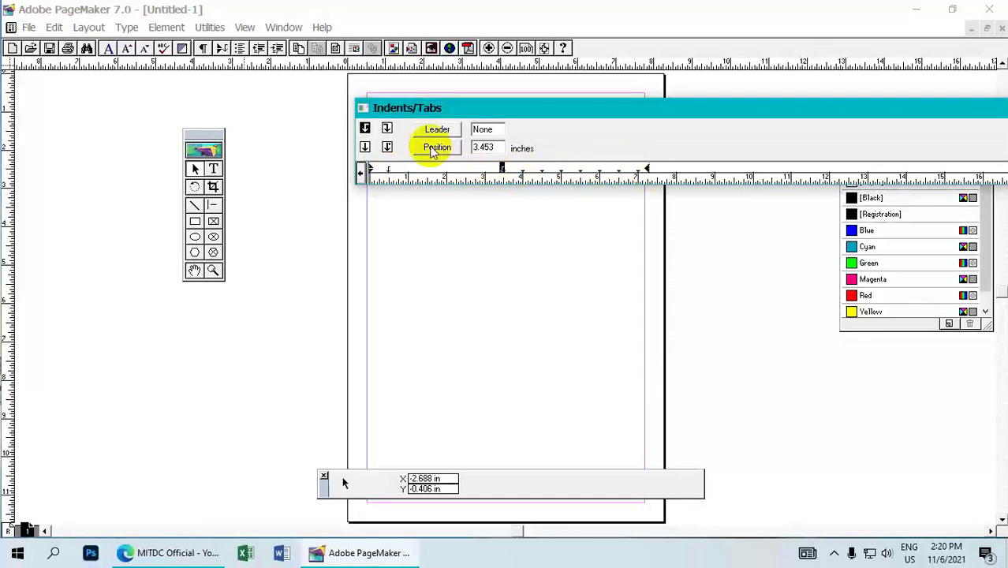
click(386, 128)
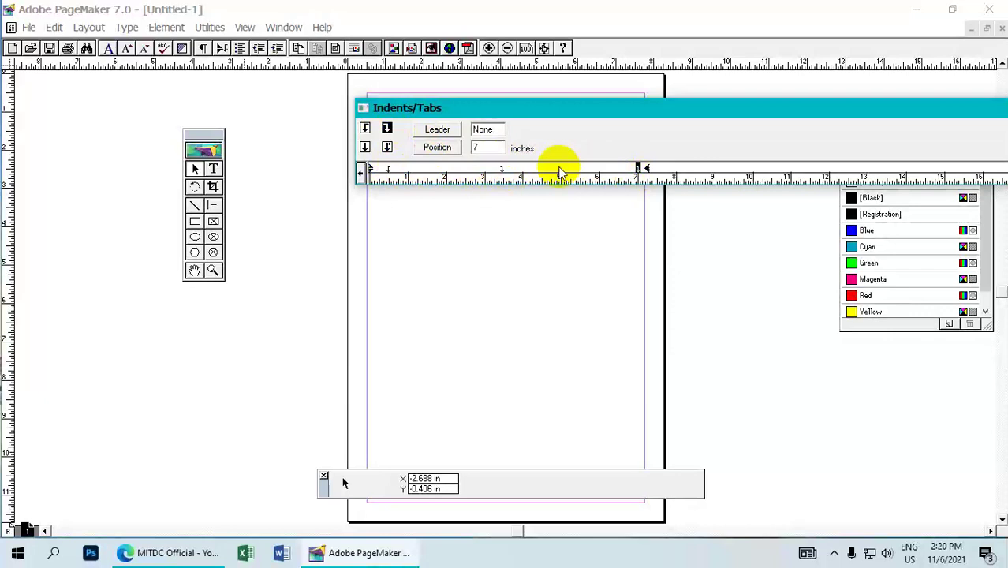
click(503, 170)
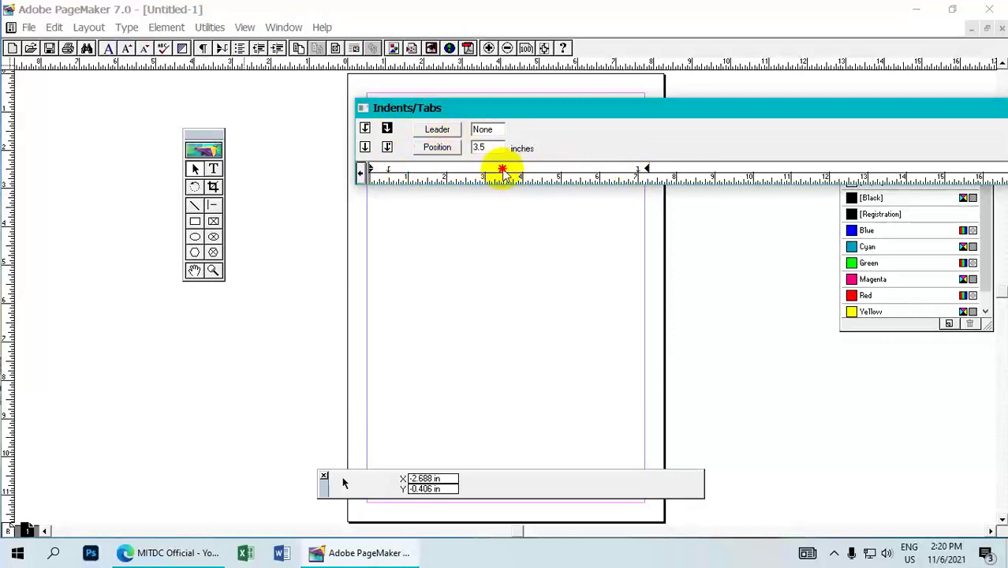
Give the 7-inch tab stop a dashed leader and apply the indents and tabs settings
click(638, 170)
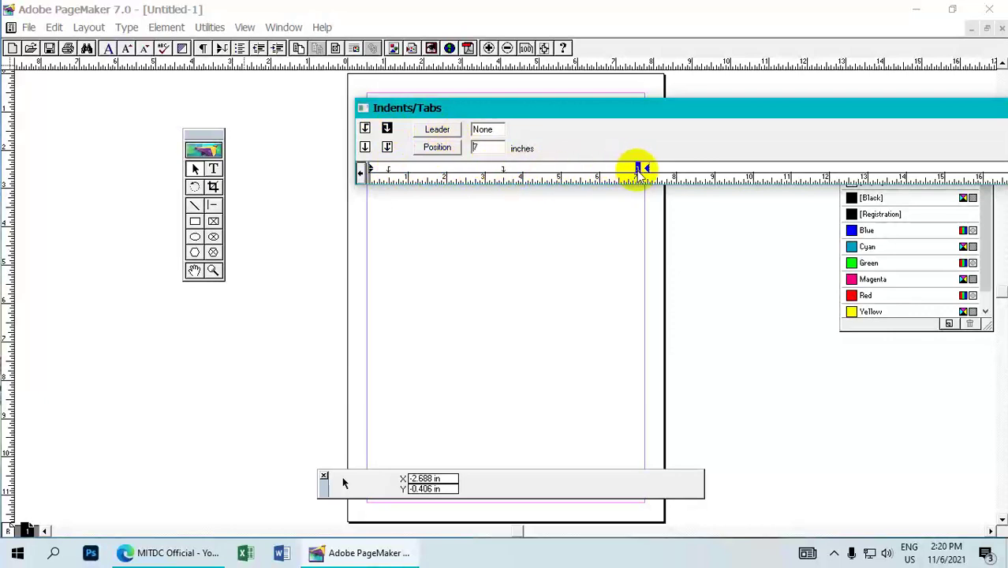
click(439, 130)
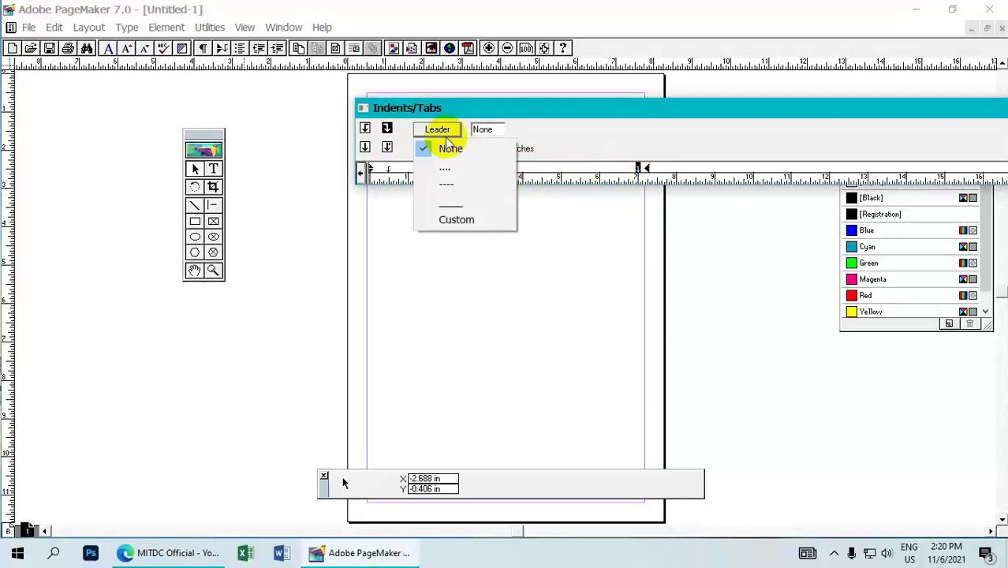
click(447, 184)
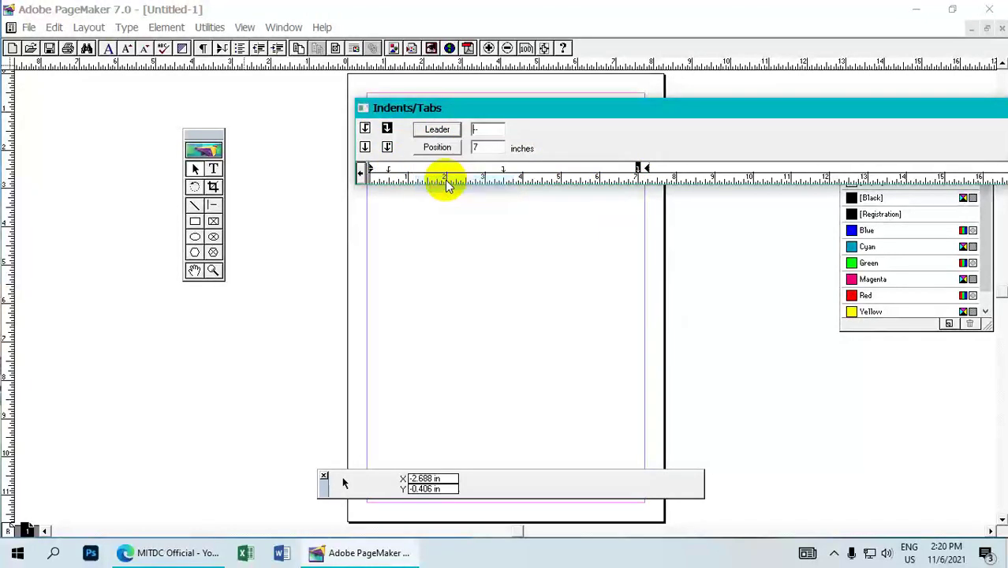
drag(685, 108, 439, 91)
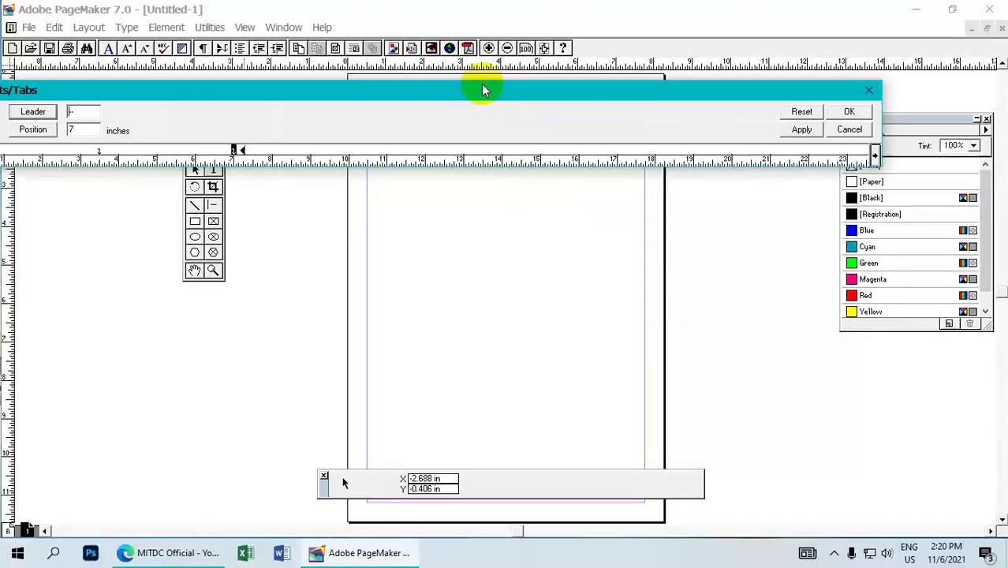
click(845, 113)
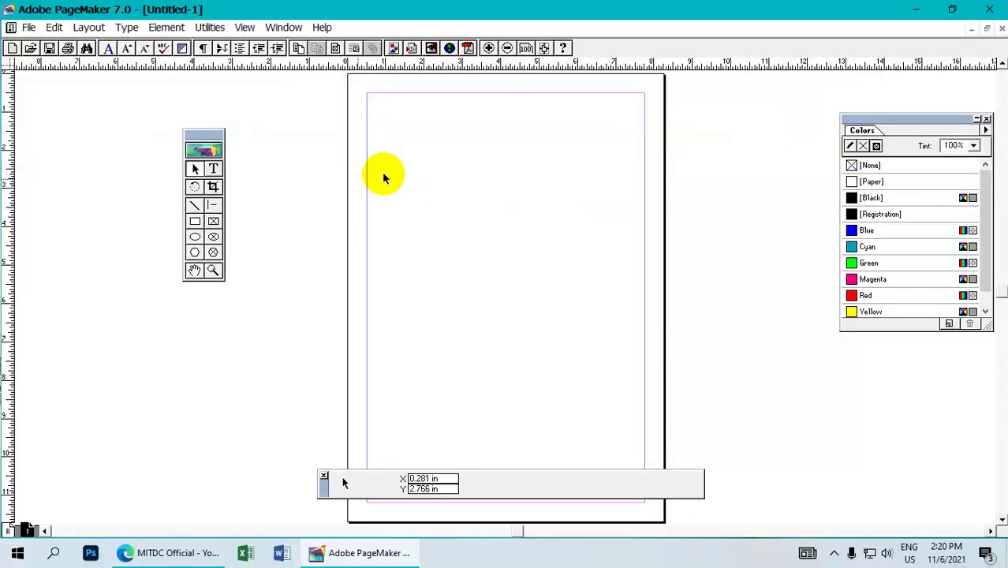
Move the toolbox and the Control palette slightly, and toggle all palettes off and on again
drag(204, 139, 215, 138)
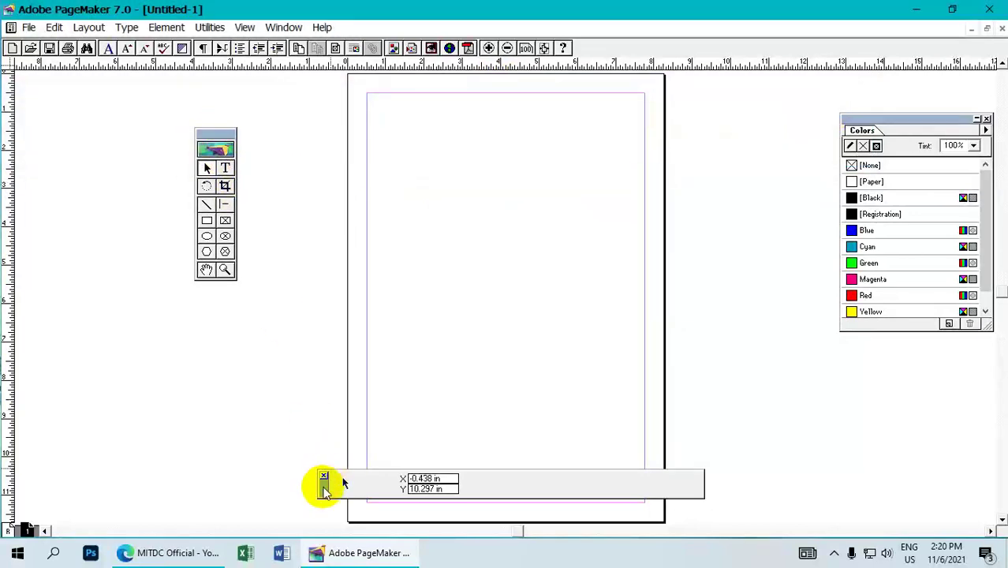
drag(324, 487, 323, 499)
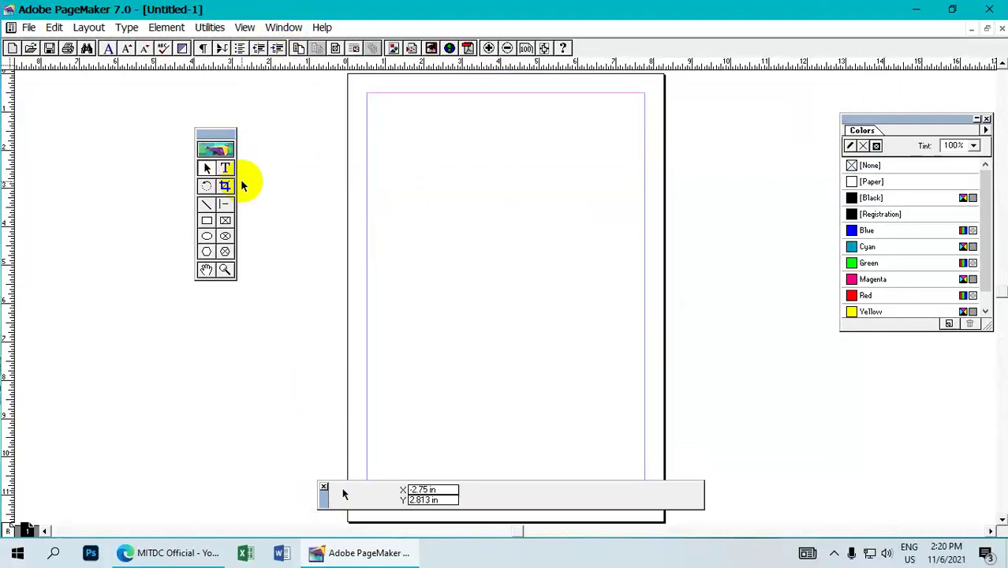
key(Tab)
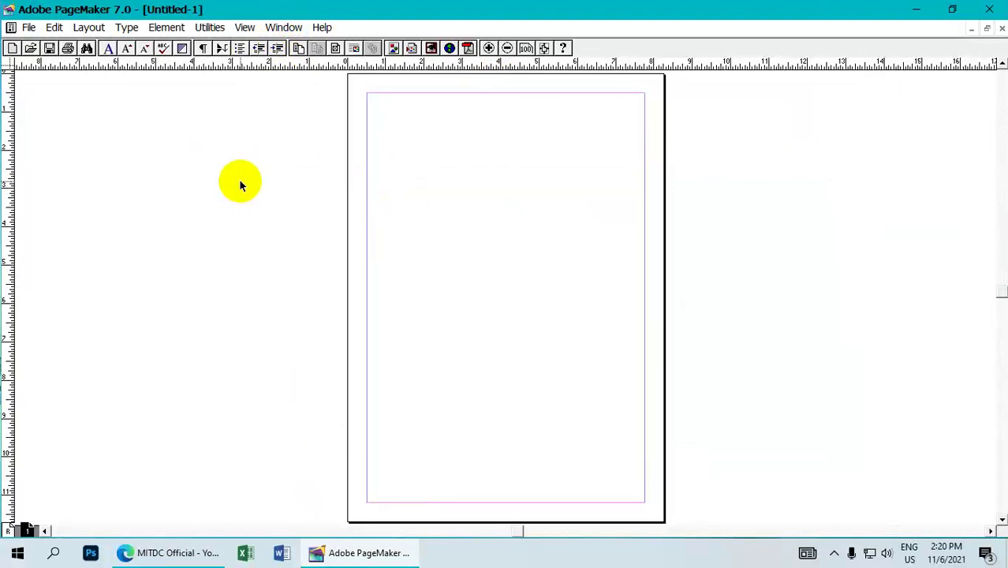
key(Tab)
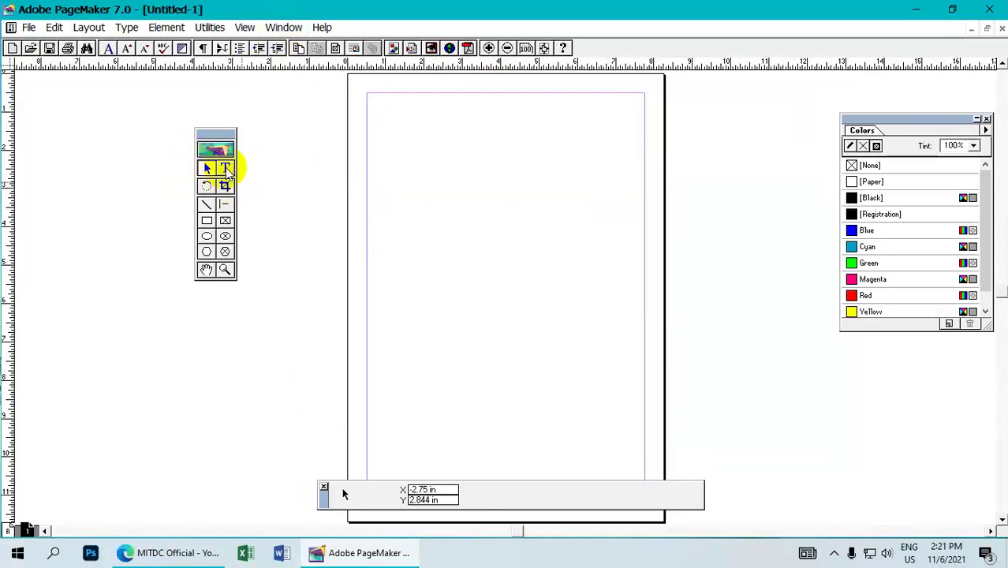
Set the Text tool's font to W01Art House and its size to 18
click(225, 168)
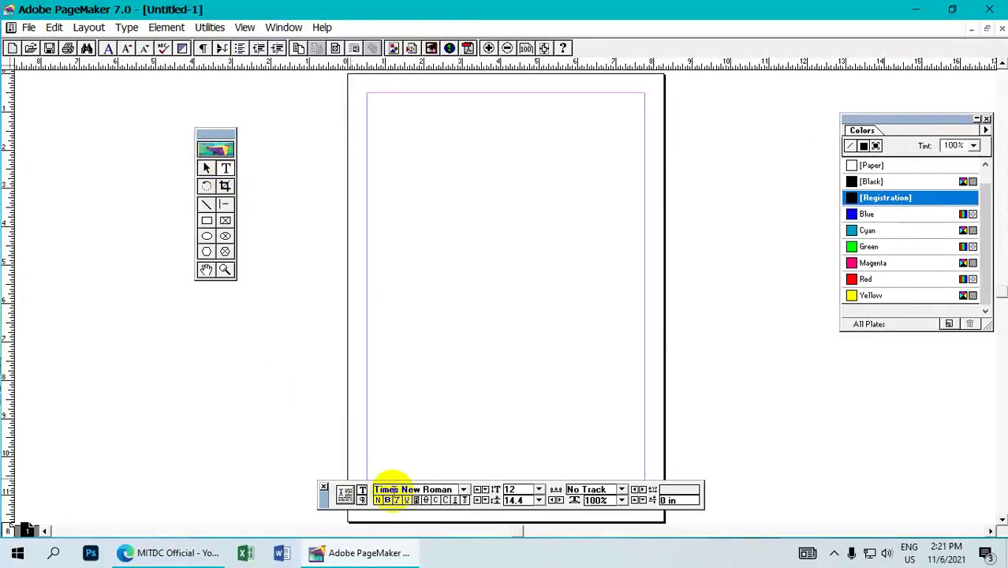
click(464, 489)
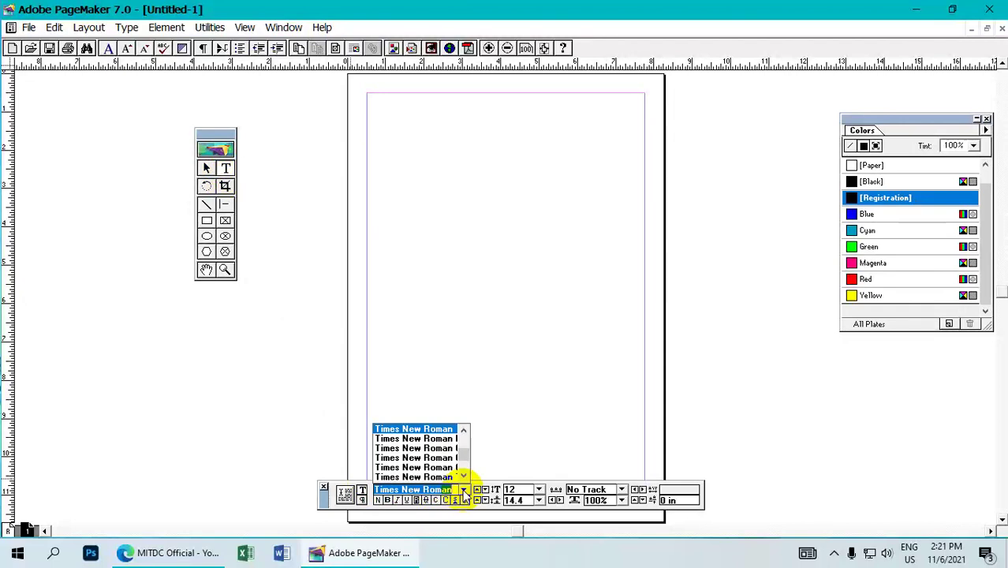
text(W)
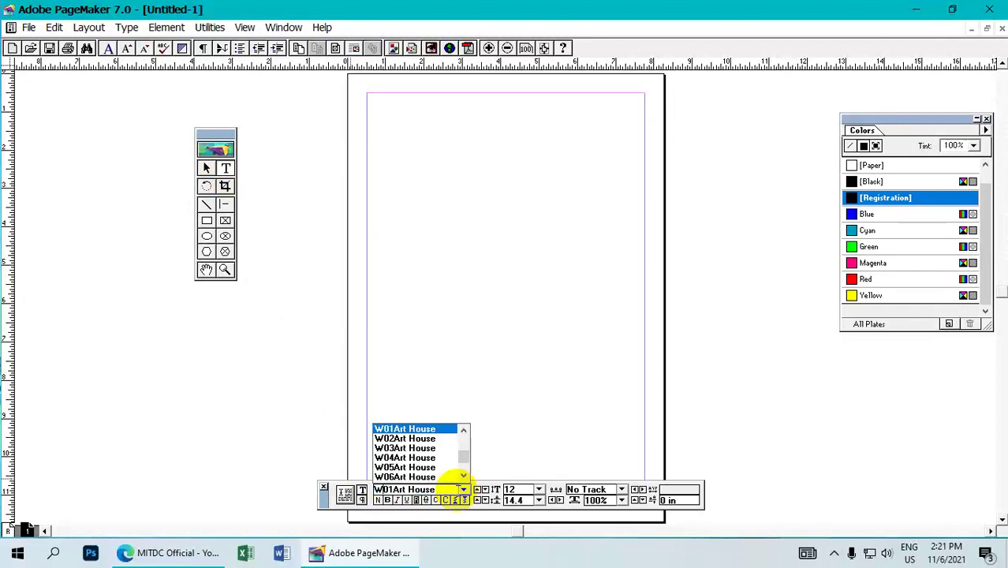
text(o1)
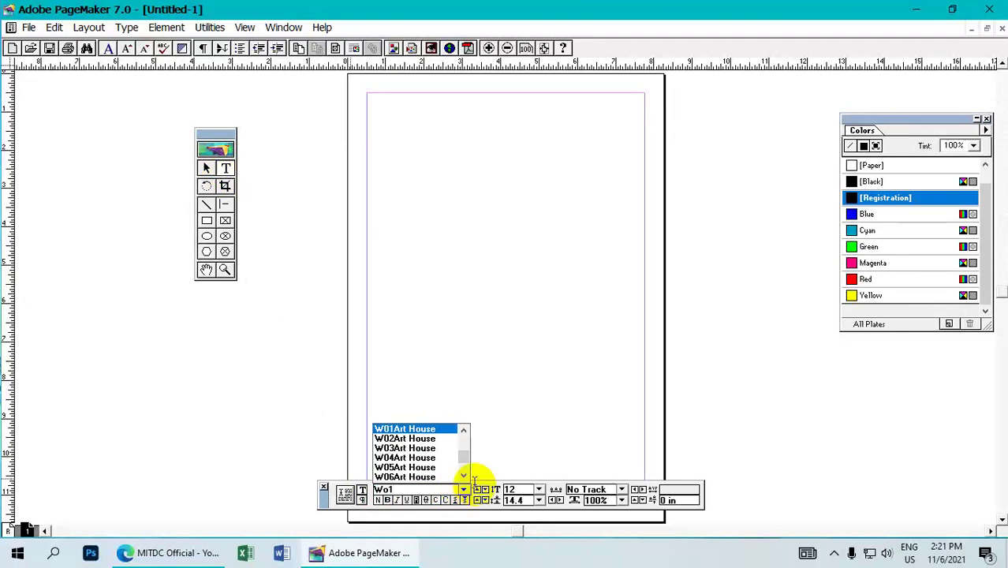
click(441, 428)
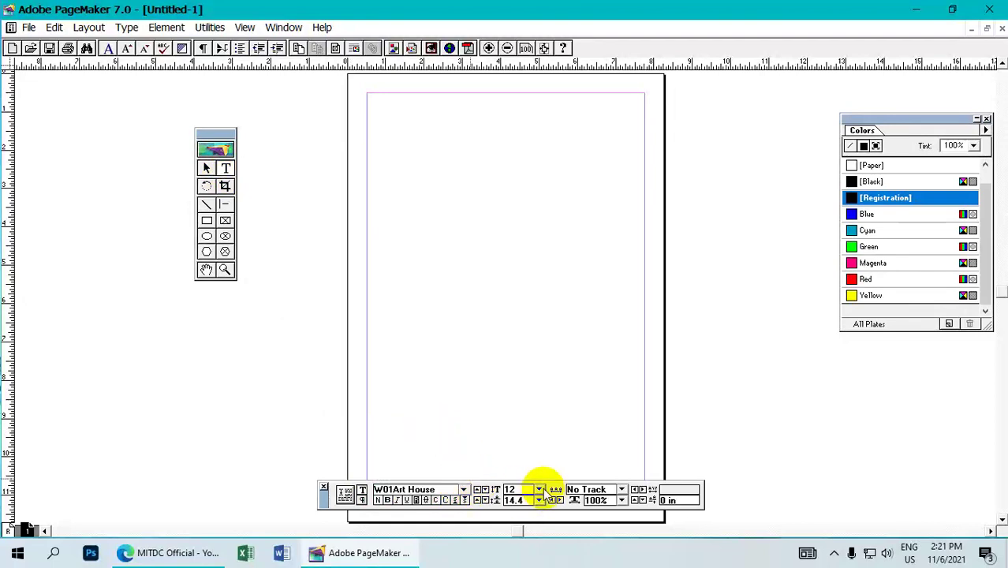
click(539, 490)
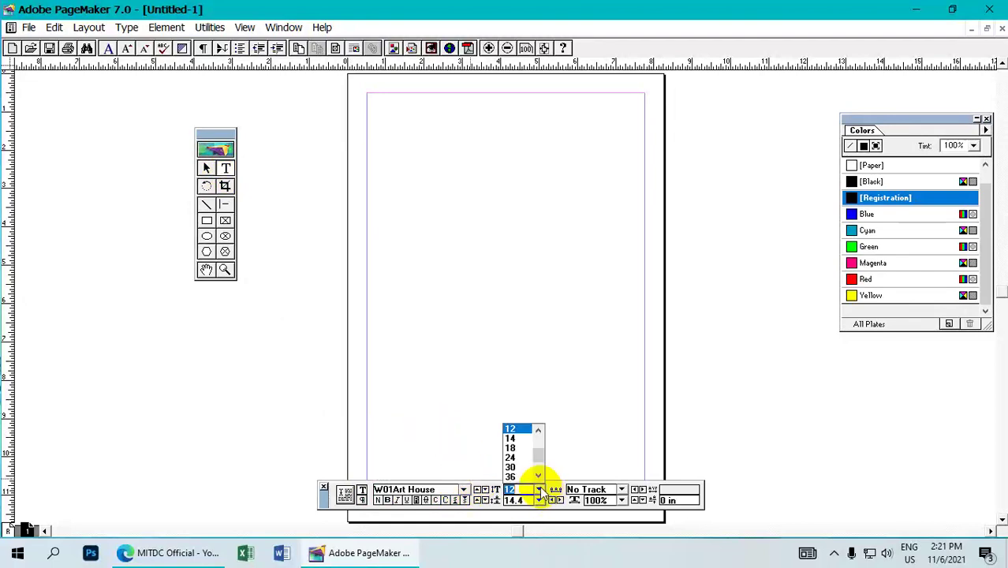
click(511, 448)
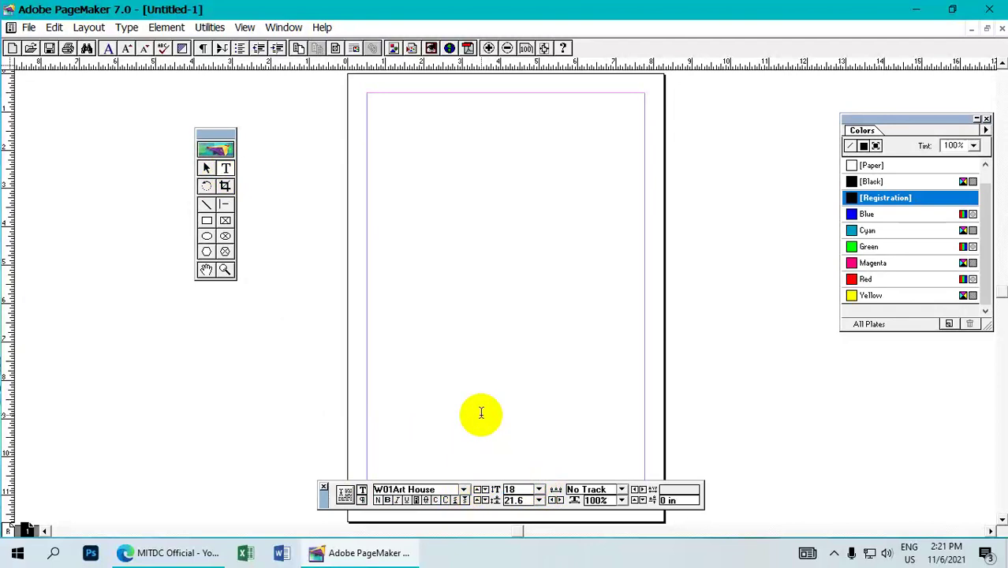
Enter the Burmese heading ကိုယ်ရေးရာဇဝင်အကျဉ်း on a line near the top margin of the page
click(380, 118)
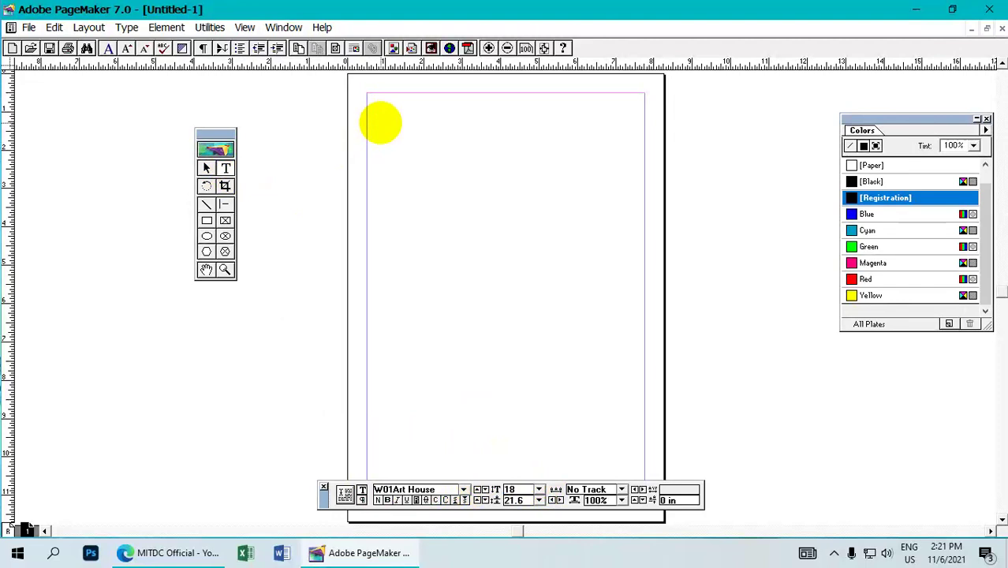
click(380, 120)
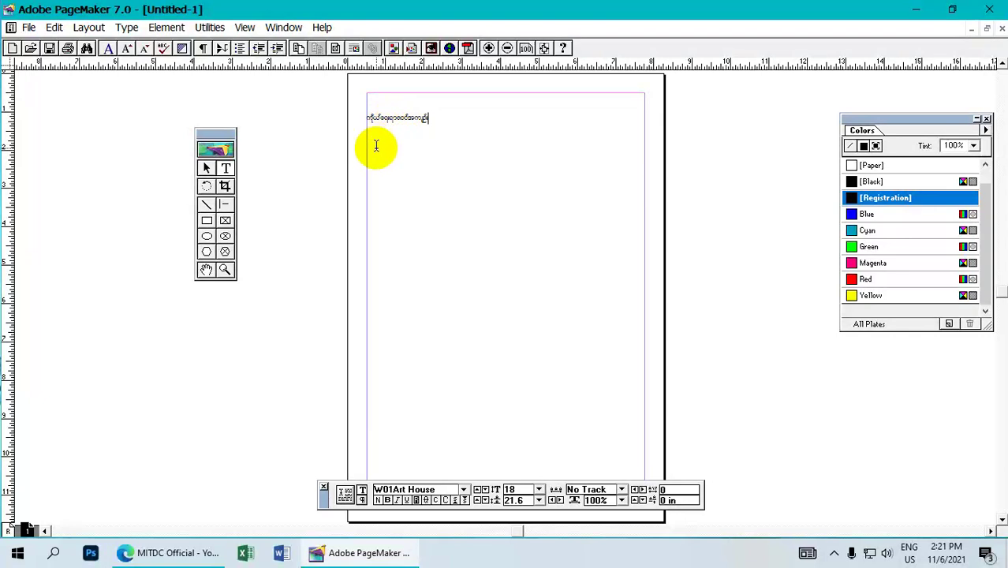
Set the heading text's size to 36 and centre it between the page margins
key(ctrl+a)
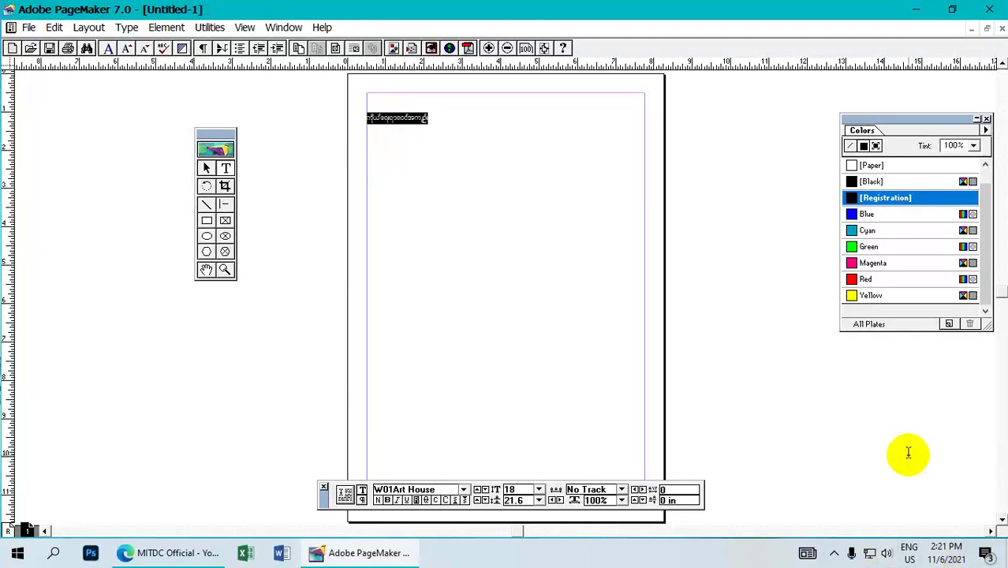
click(539, 490)
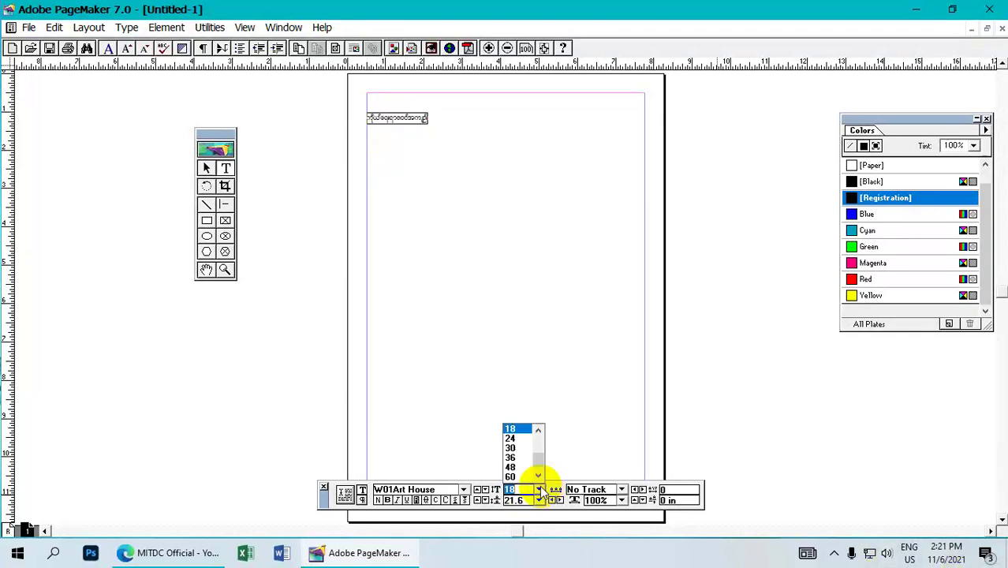
click(511, 457)
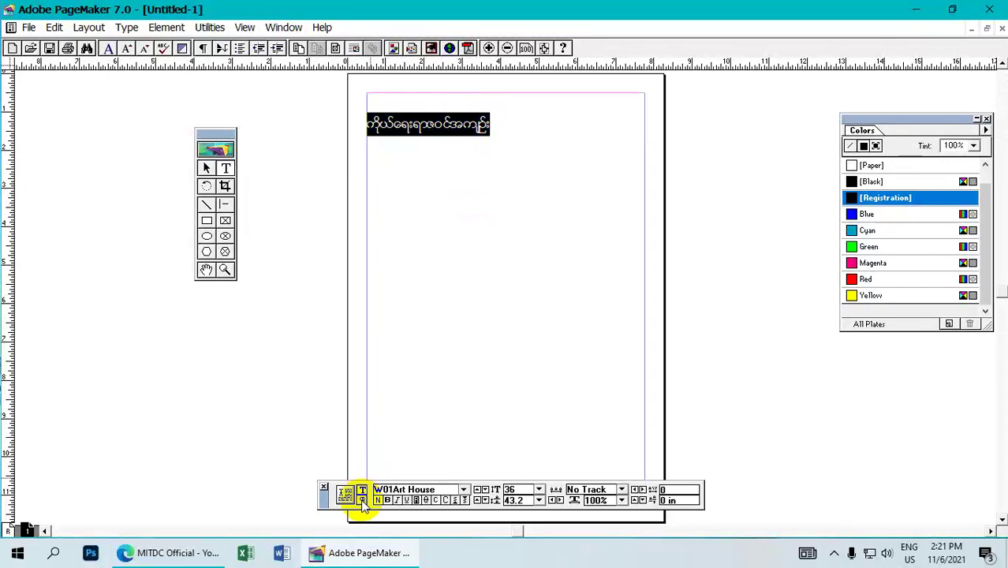
drag(323, 493, 322, 465)
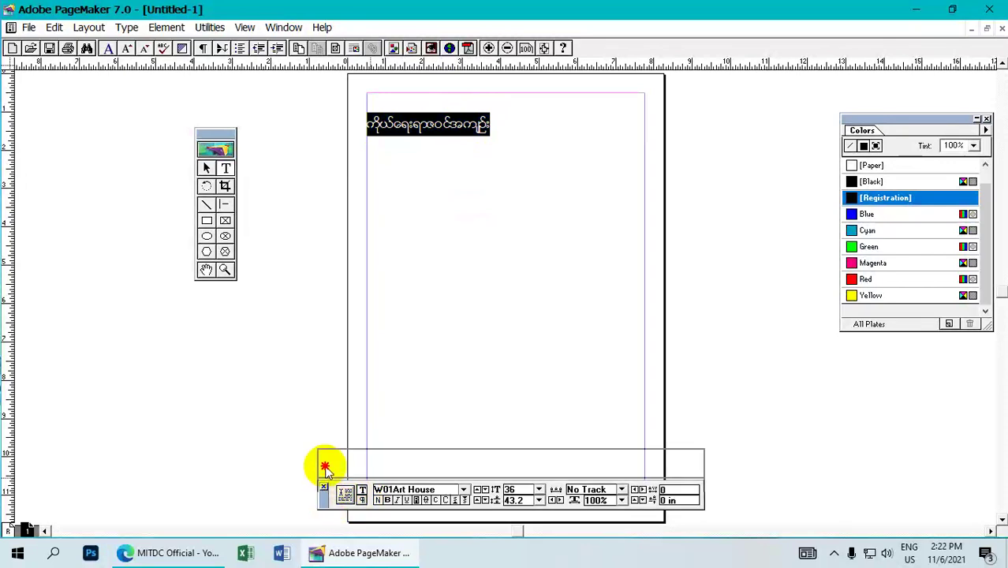
click(362, 469)
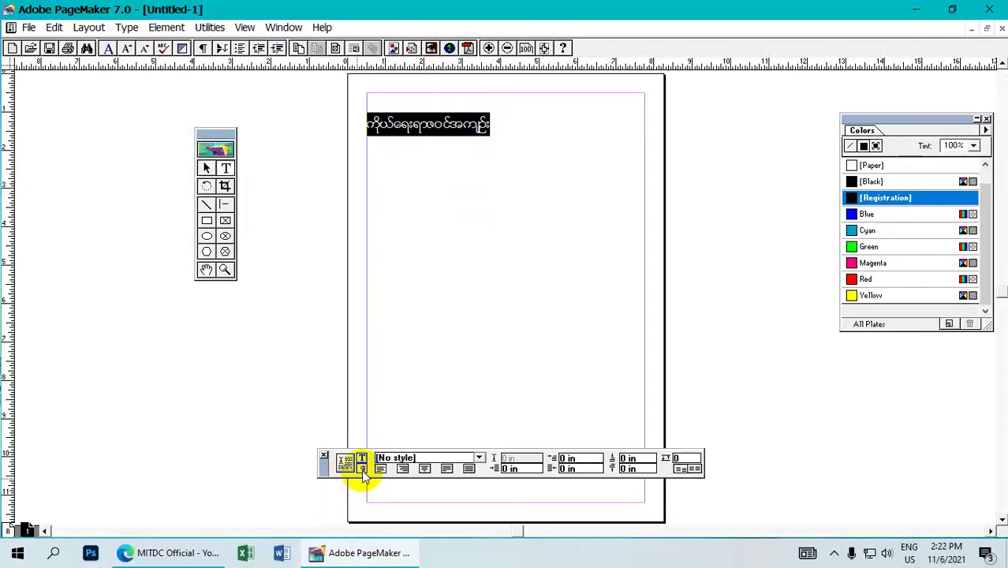
click(425, 469)
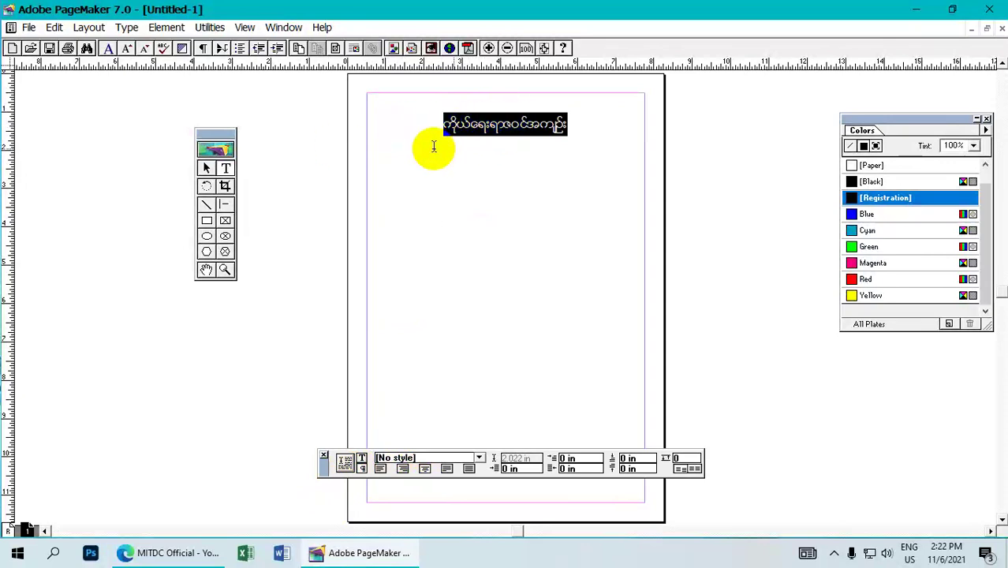
click(205, 204)
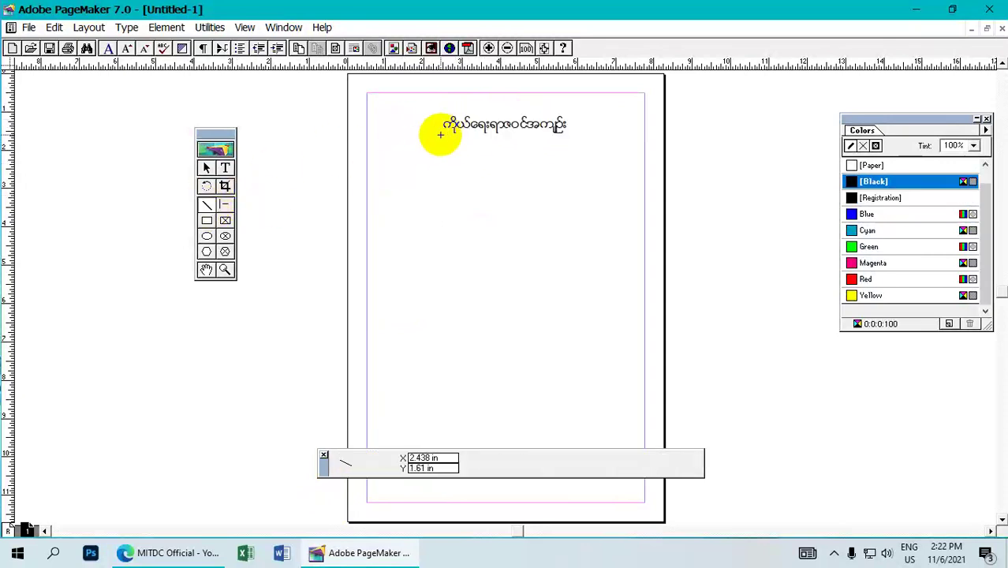
drag(440, 135, 568, 140)
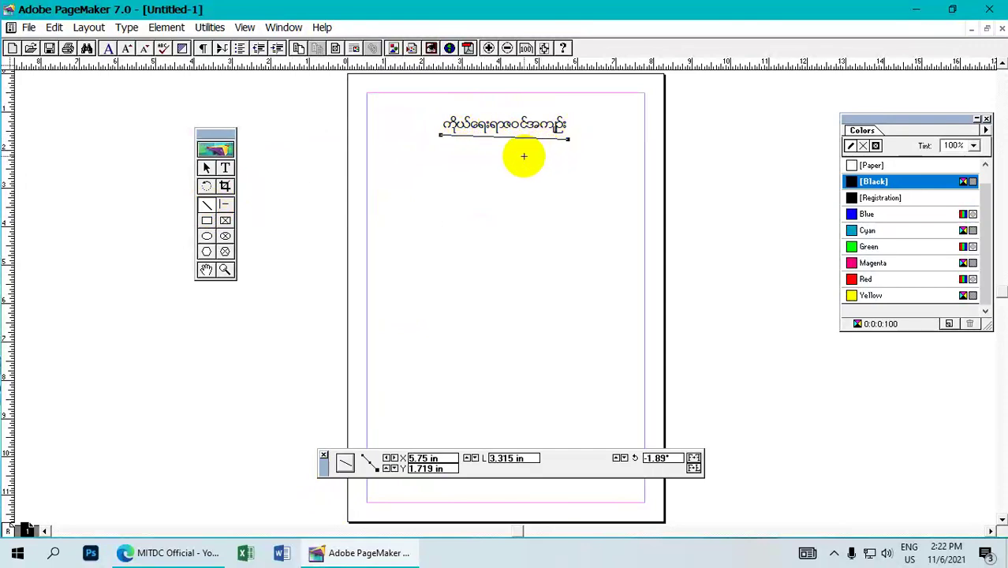
key(Delete)
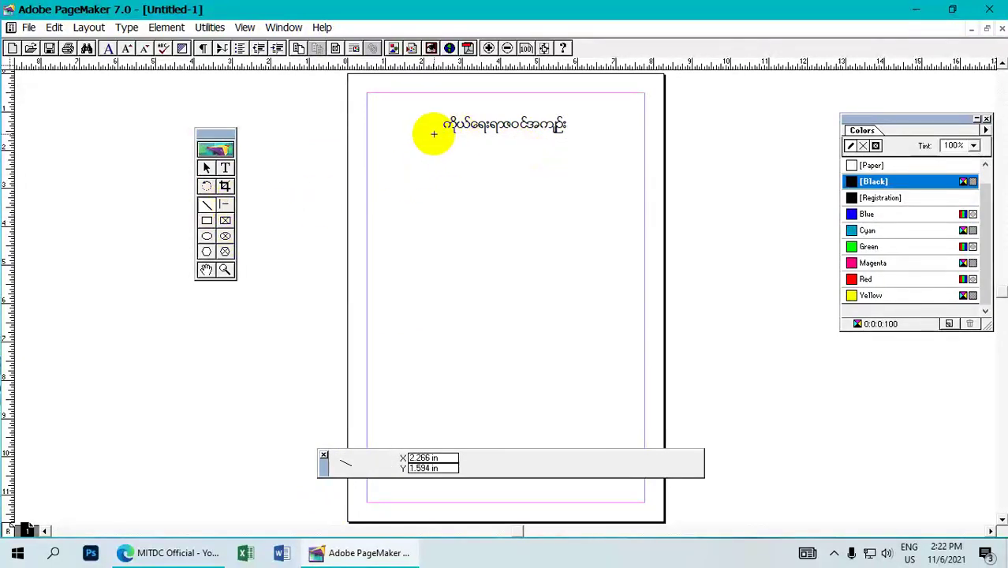
Draw a horizontal line about 3.86 in long just below the heading
drag(428, 139, 577, 140)
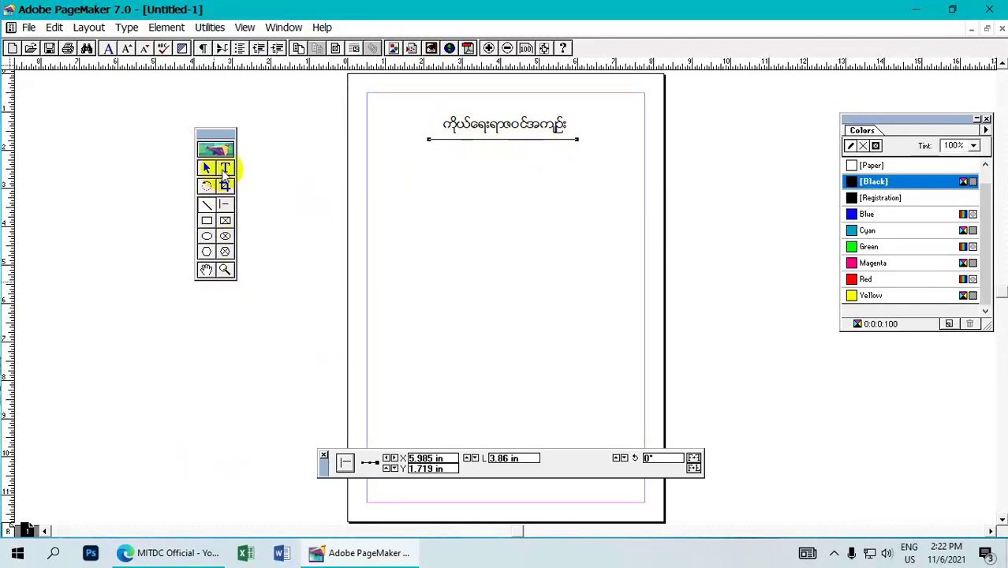
Create a margin-wide text block below the heading line and enter the indented row အမည် with a colon and dashed leader
click(226, 170)
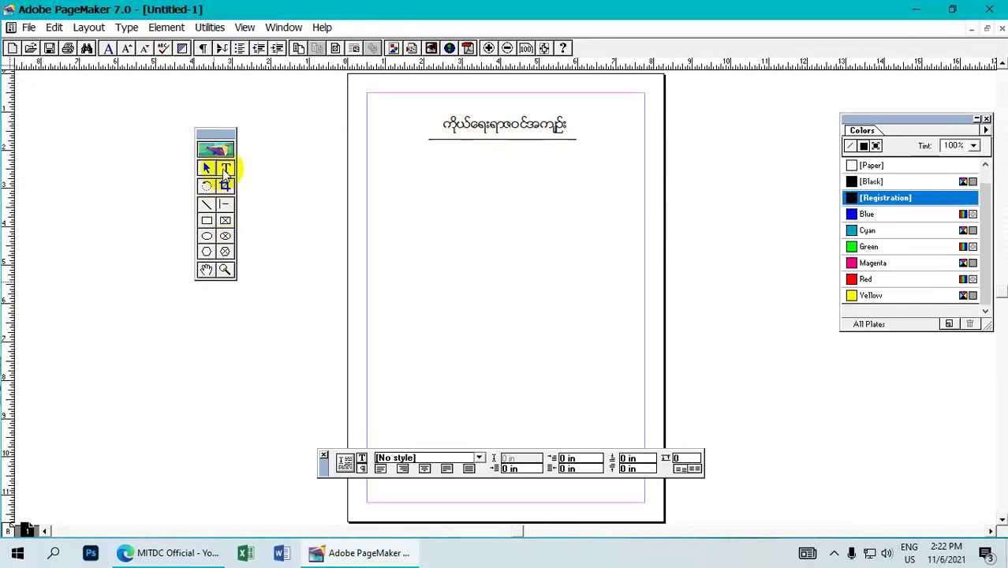
click(362, 459)
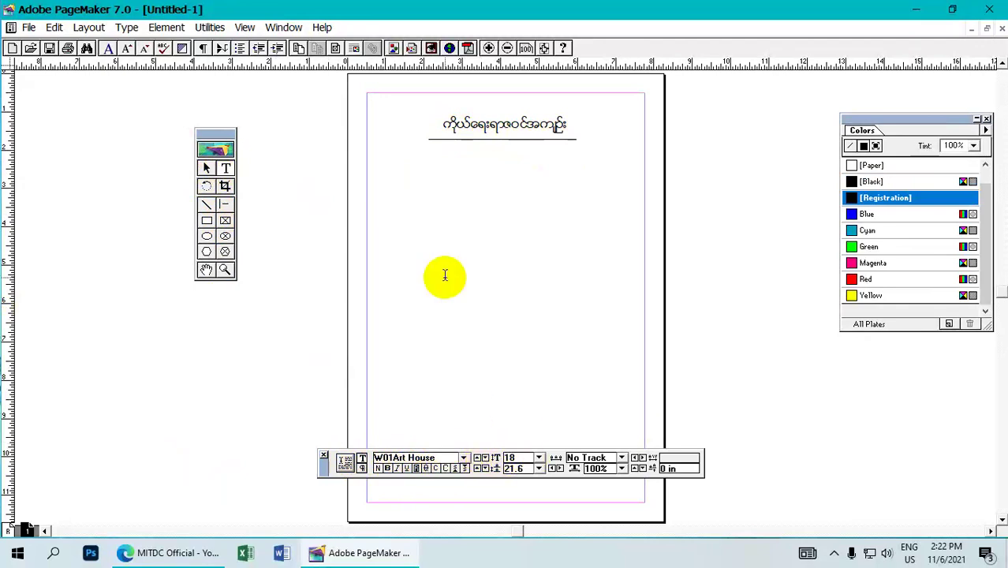
drag(370, 159, 644, 218)
drag(645, 219, 639, 218)
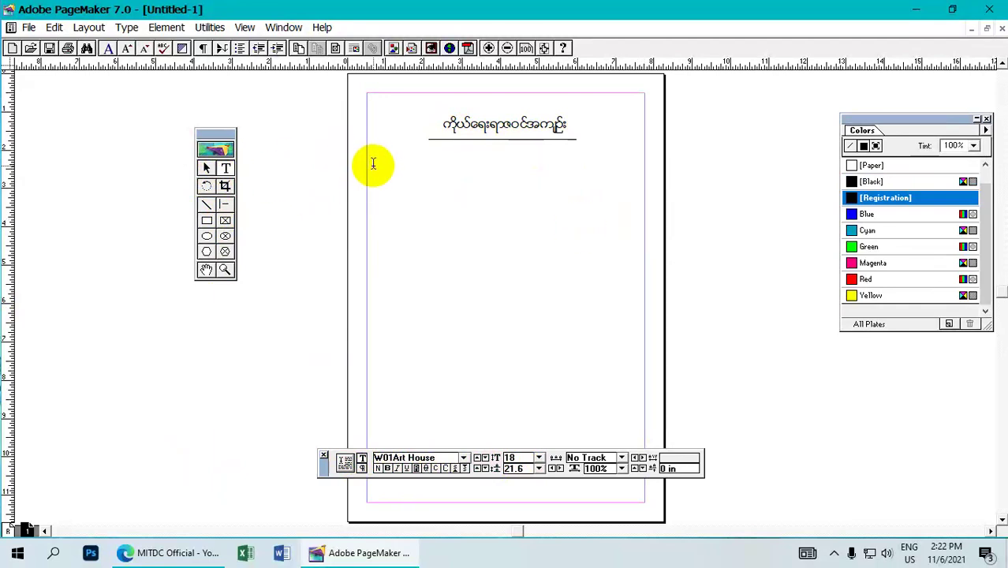
key(Tab)
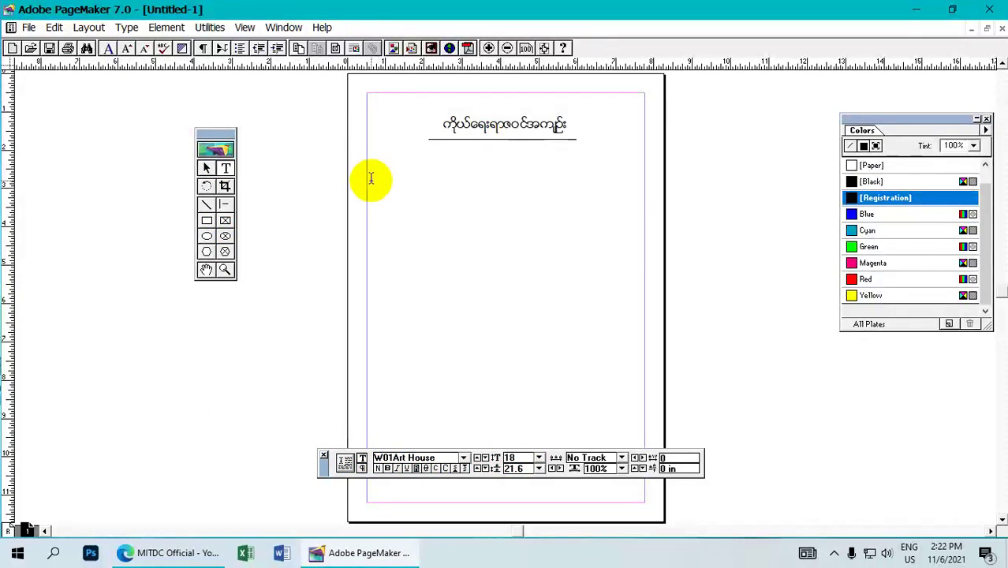
text(အမည်)
click(489, 48)
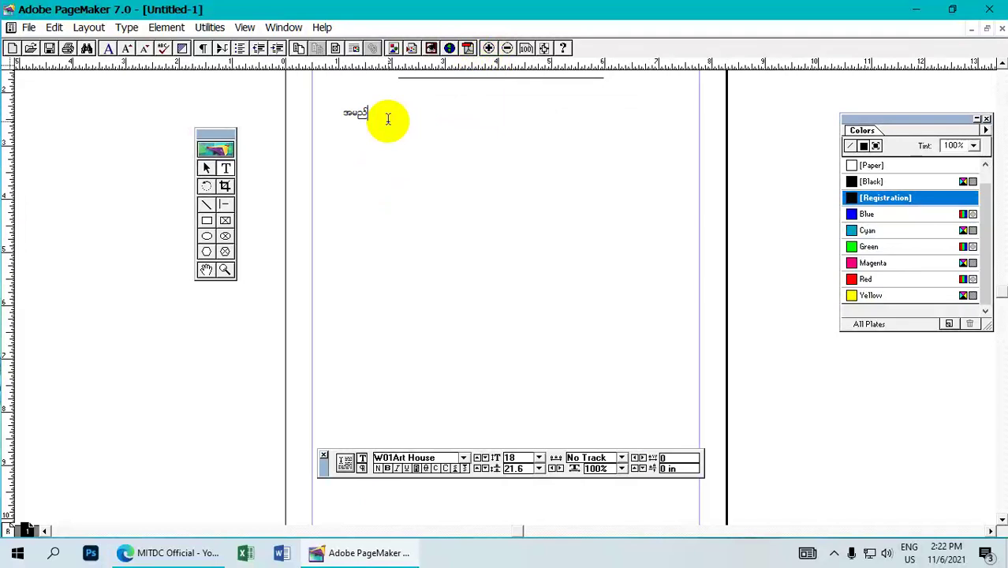
key(Tab)
key(Tab)
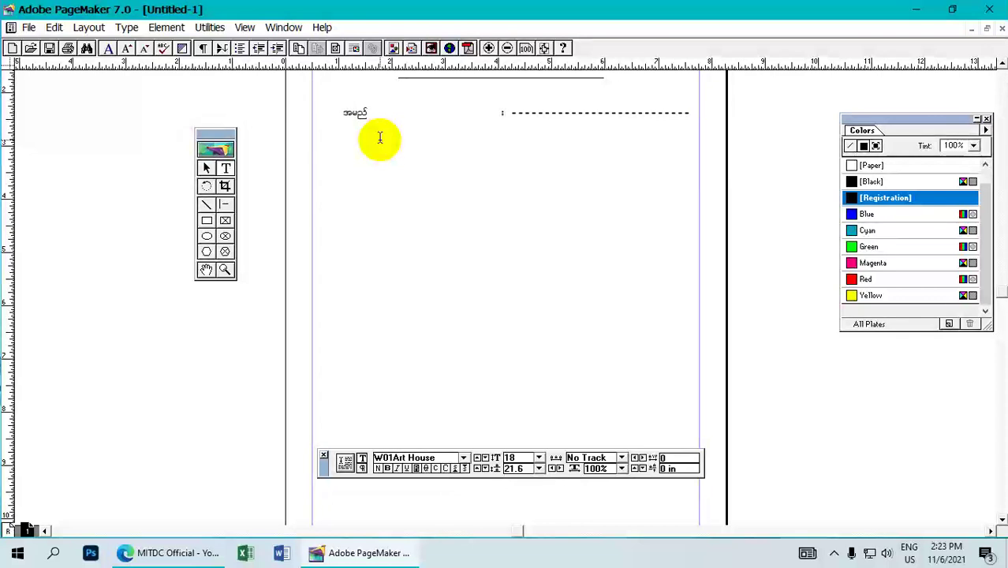
Add a second row labelled အဖအမည် with a colon and dashed leader
key(Return)
text(အဖေအမည်)
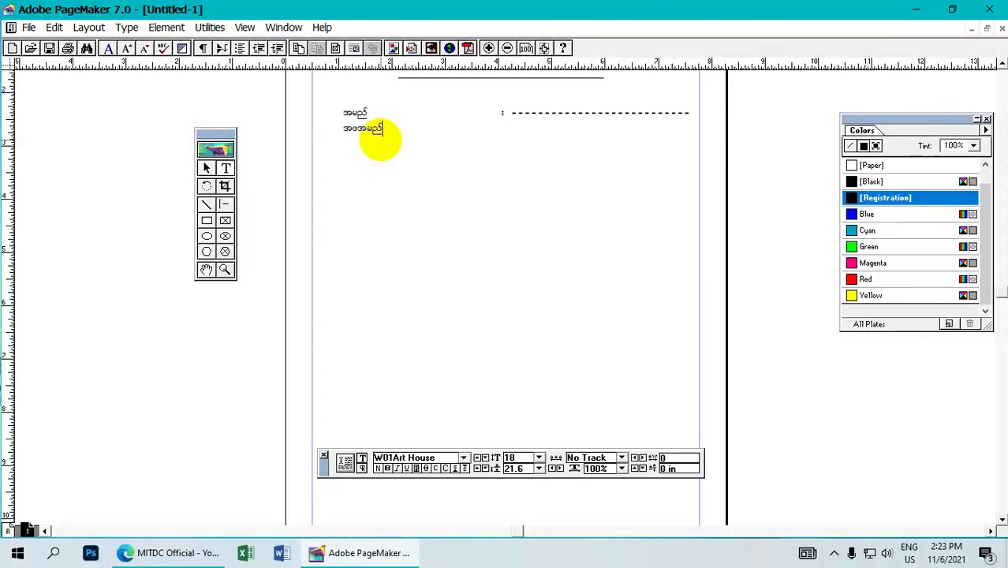
key(Tab)
text(:)
key(Tab)
Add a third row labelled နိုင်ငံသားစီစစ်ရေးကတ်ပြား with a colon and dashed leader
key(Return)
text(ေ)
text(နရ)
text(ံသား)
text(စိစစ်)
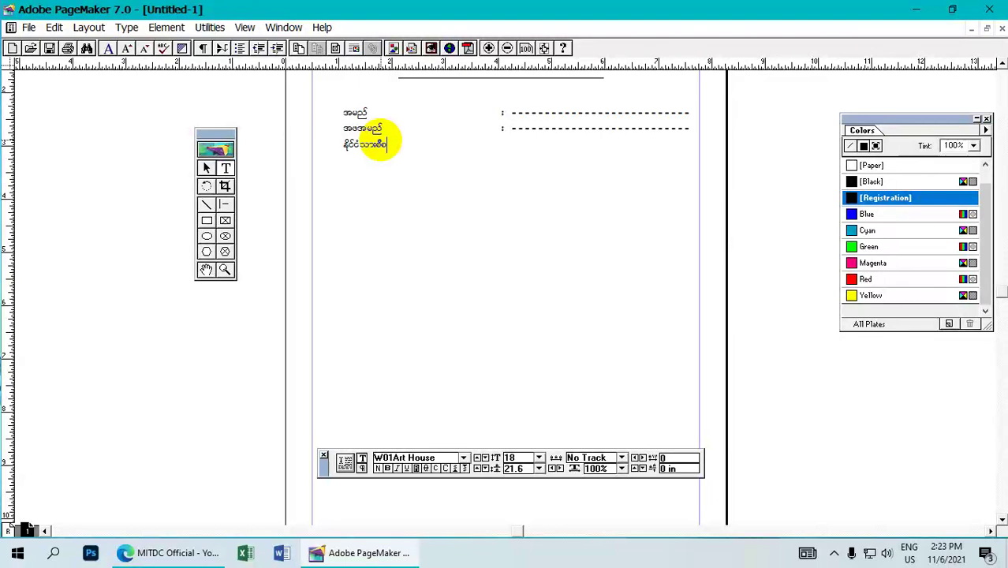
text(ေ)
text(ရး)
text(ကတ်)
text(ပြ)
text(း)
key(Tab)
key(Tab)
Add a fourth row labelled မွေးသက္ကရာဇ် with a colon and dashed leader
key(Return)
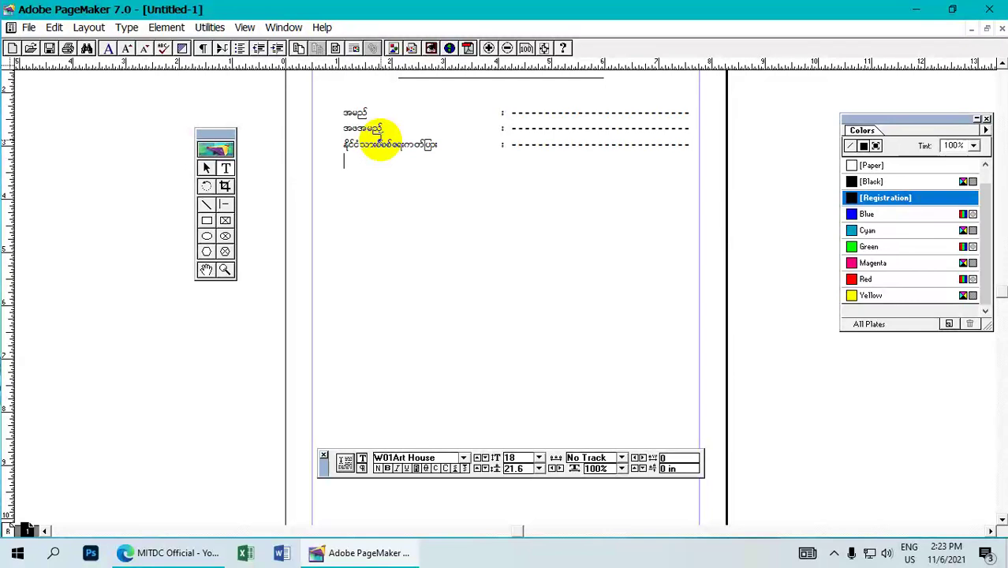
text(ေမ)
text(းသက)
text(္ကရာ)
key(Tab)
key(Tab)
key(BackSpace)
text(:)
key(Tab)
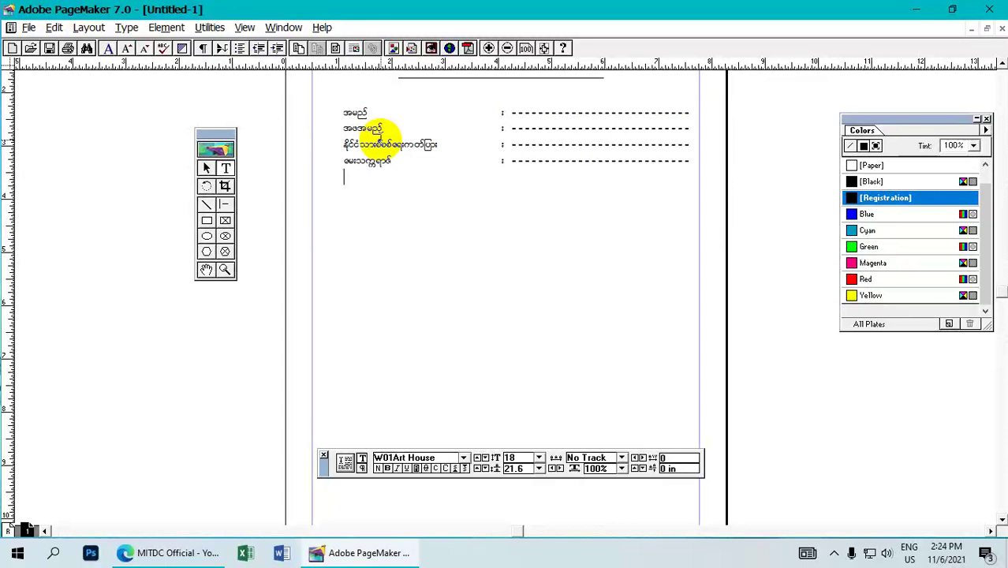
Enter the fifth row labelled လူမျိုး with a colon and dashed leader
text(ဘ)
text(ူမ)
text(ျ)
text(ိုး)
key(Tab)
key(BackSpace)
key(BackSpace)
key(BackSpace)
key(BackSpace)
text(ိုး)
key(Tab)
text(:)
key(Tab)
Add a sixth row labelled ကိုးကွယ်သည့်ဘာသာ with a colon and dashed leader
key(Return)
text(ကျ)
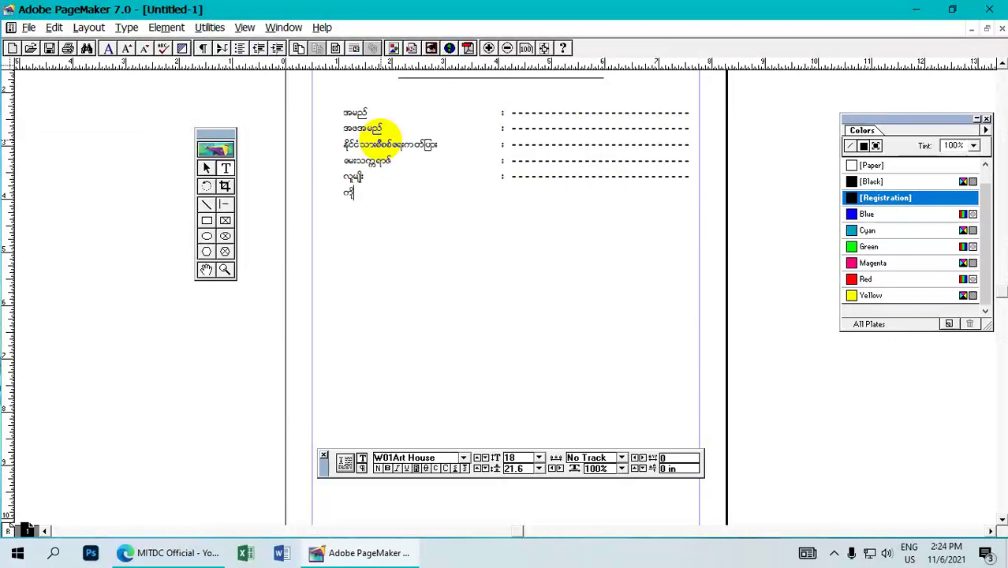
text(ိုကွယ်သည့်ဘာသာ)
key(Tab)
text(:)
key(Tab)
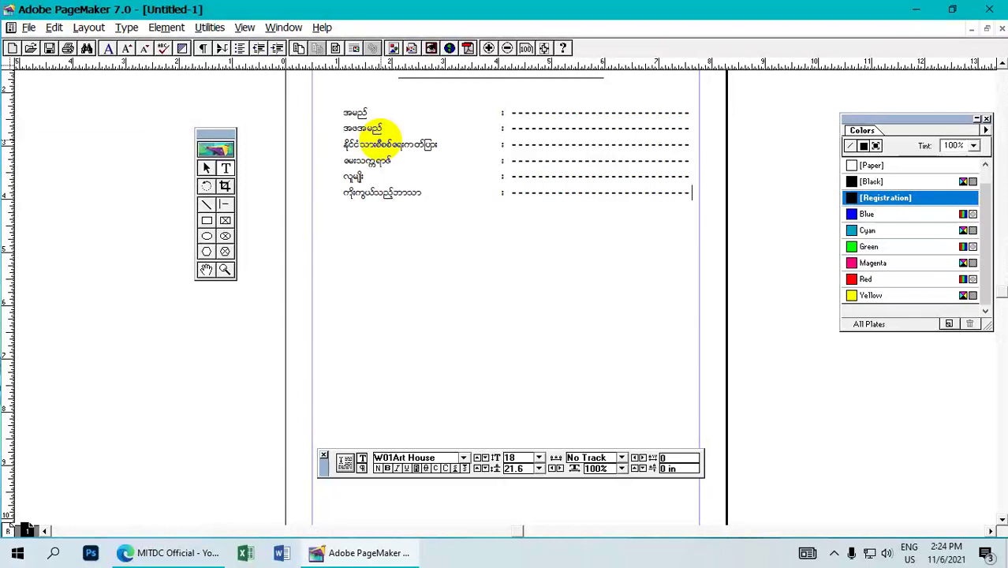
Add a seventh row labelled အိမ်ထောင်ရှိ/မရှိ with a colon and dashed leader
key(Return)
text(အိမ်ထောင်ရှိ/)
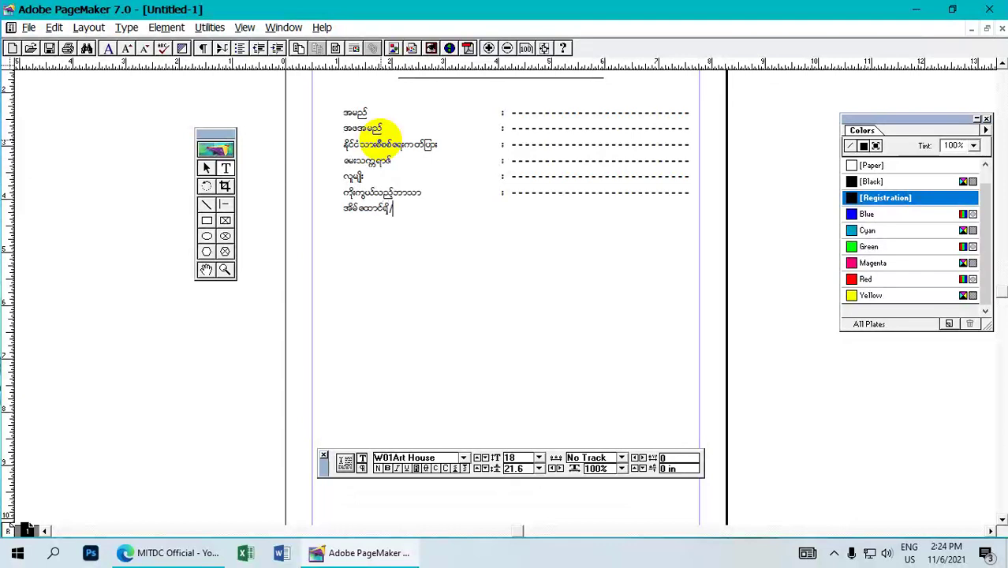
text(မရှ)
key(BackSpace)
text(ှိ)
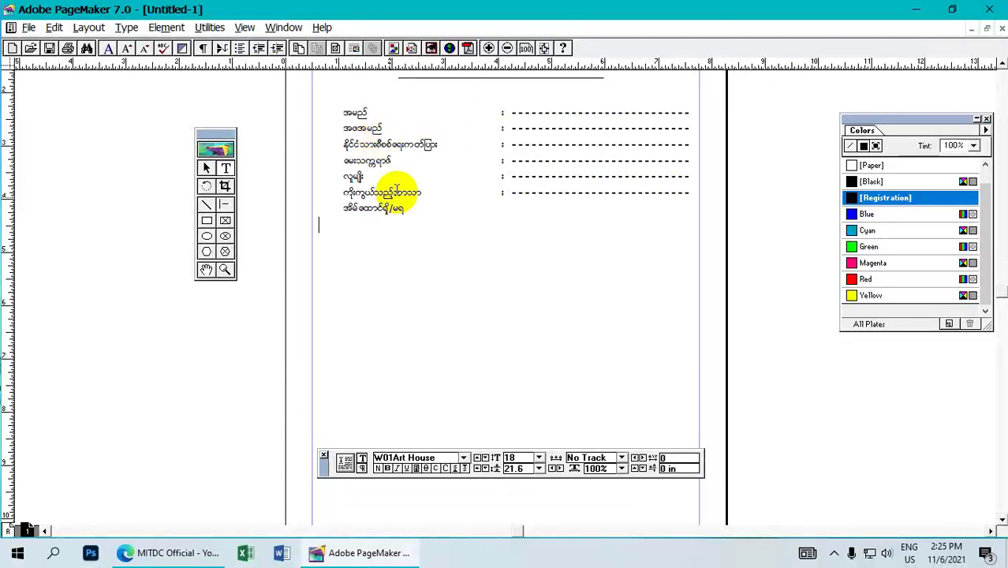
key(BackSpace)
key(BackSpace)
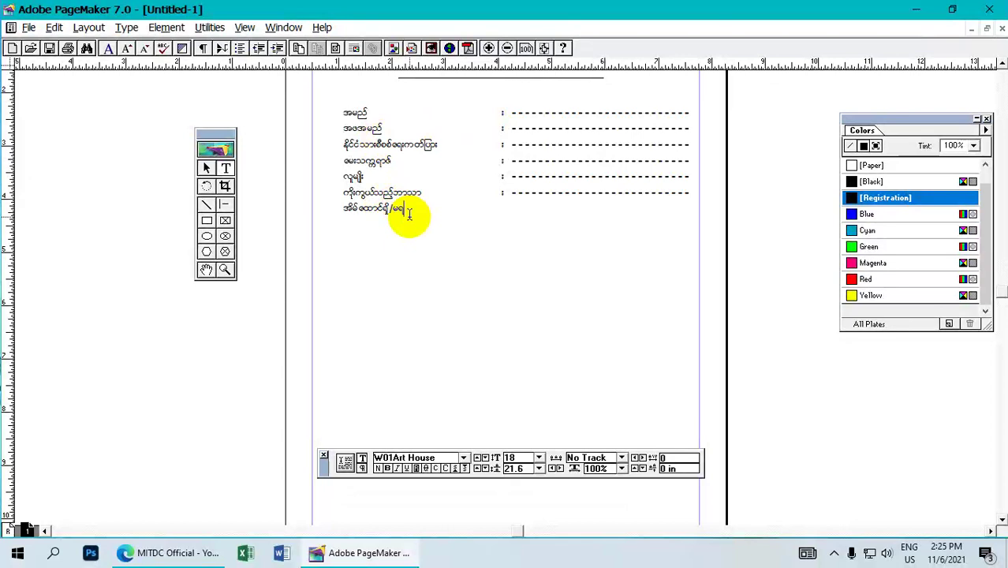
text(ှိ)
key(Tab)
text(:)
key(Tab)
Add an eighth row labelled အရပ်အမြင့်နှင့်အလေးချိန် with a colon and dashed leader
key(Return)
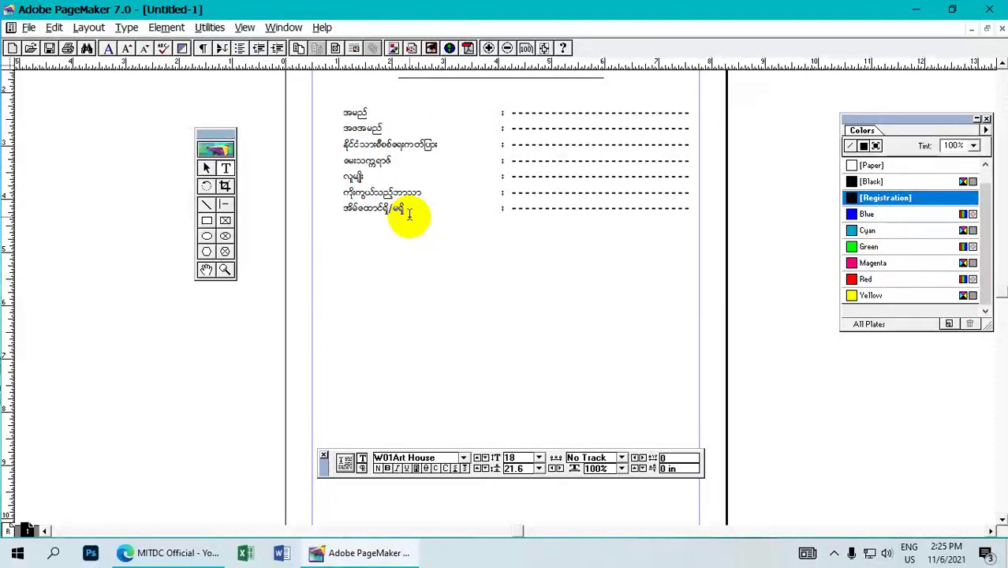
key(Tab)
text(ျဂါ)
key(BackSpace)
key(BackSpace)
key(BackSpace)
key(BackSpace)
text(အ)
key(BackSpace)
text(အေ)
text(ပ်အမြ)
text(င့်)
text(နှ)
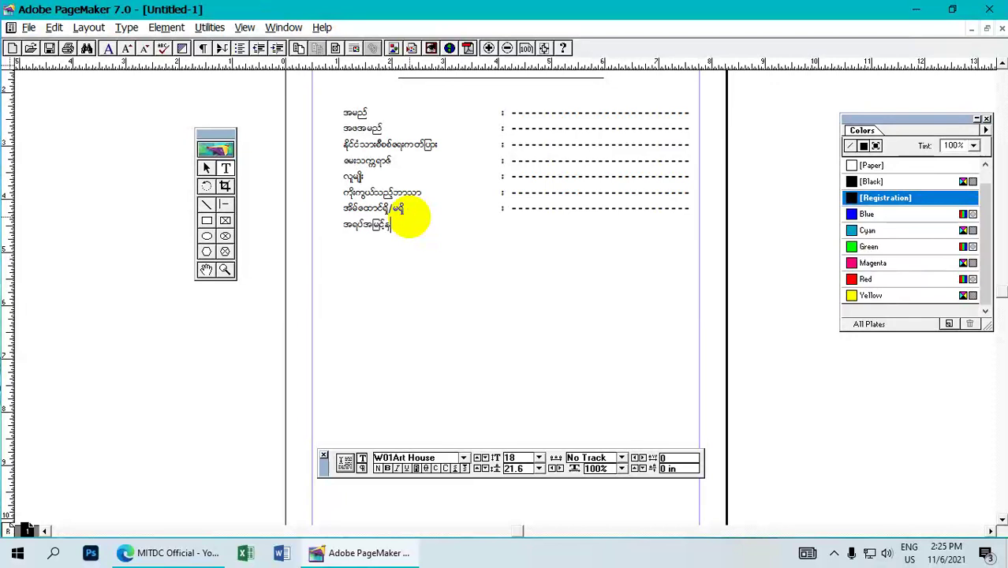
text(င့်အလေးချိန်)
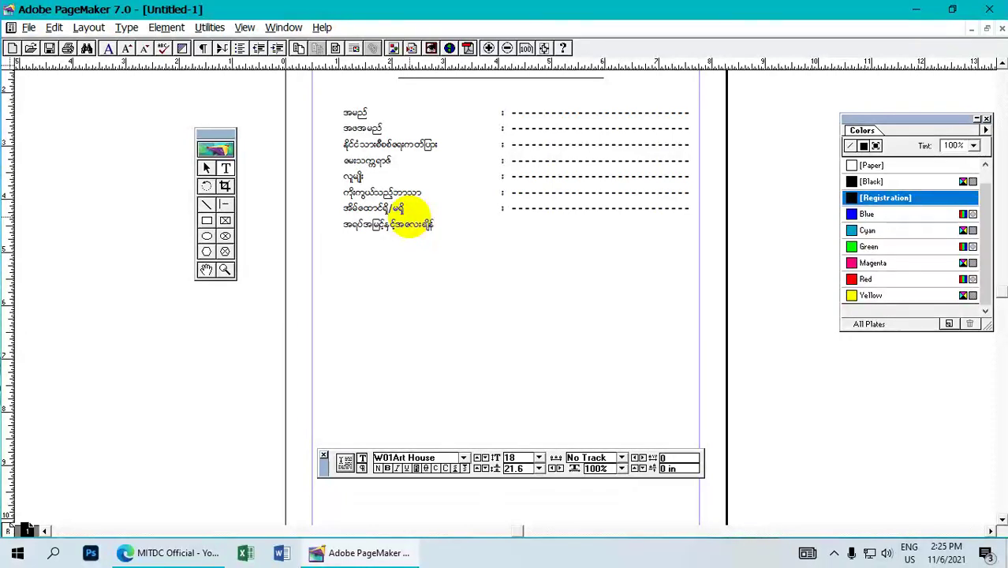
key(Tab)
text(:)
key(Tab)
Add a ninth row labelled ပညာအရည်အချင်း with a dashed leader and a colon before it
key(Return)
text(ပညာအရည်အ)
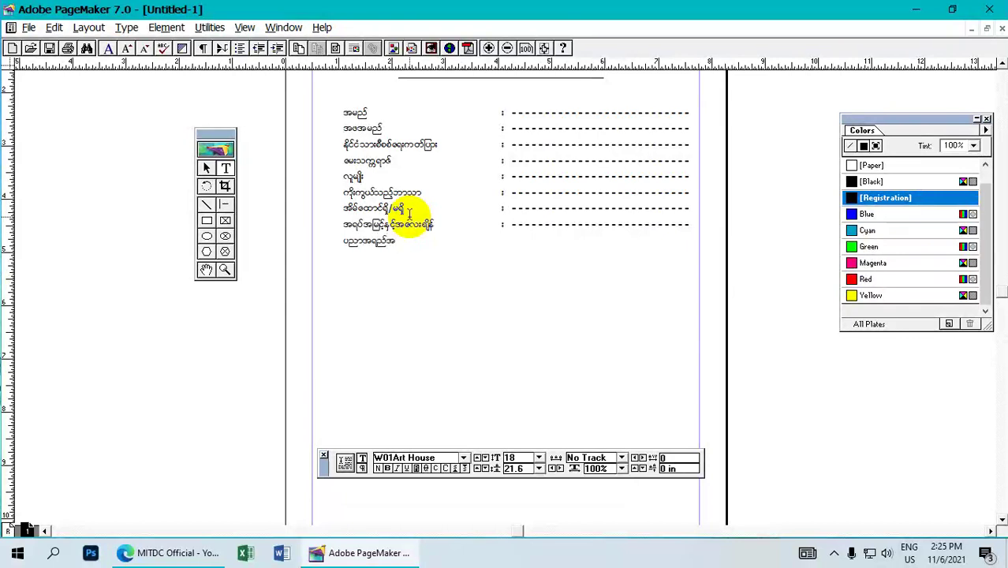
text(ချင်)
text(း)
key(Tab)
key(Tab)
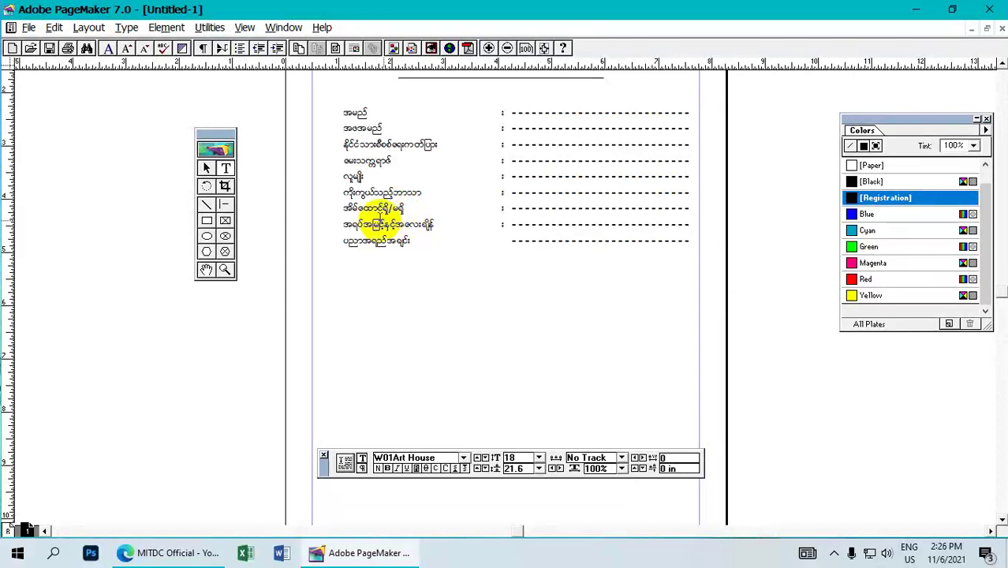
click(495, 248)
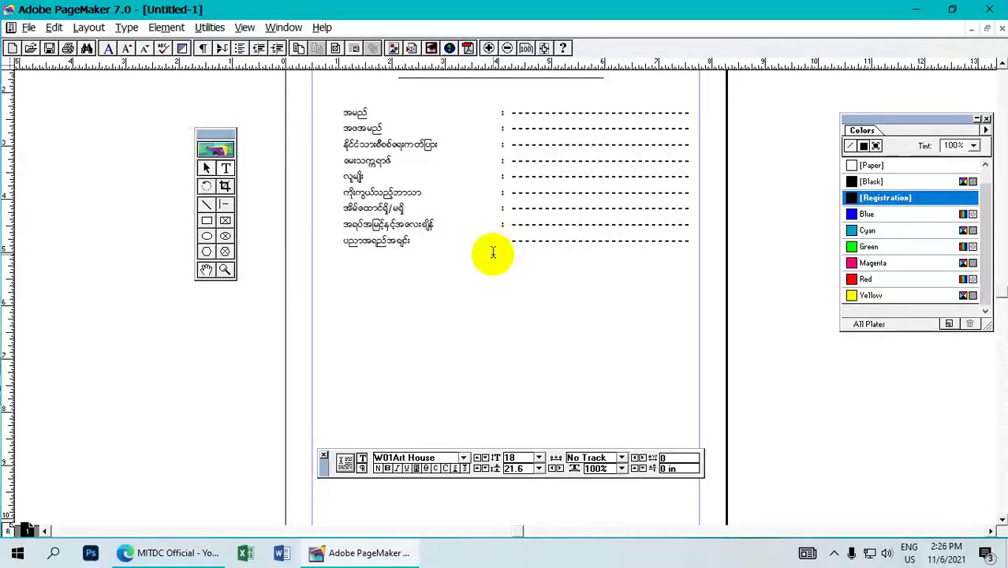
text(:)
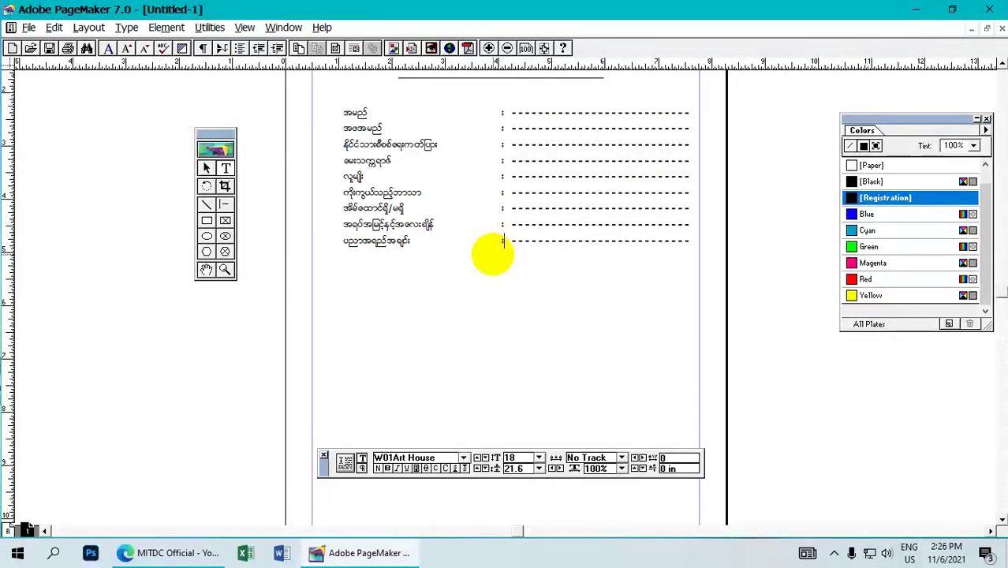
Add a tenth row labelled လျှောက်ထားလိုသည့်ရာထူး with a colon and dashed leader
click(684, 255)
key(Return)
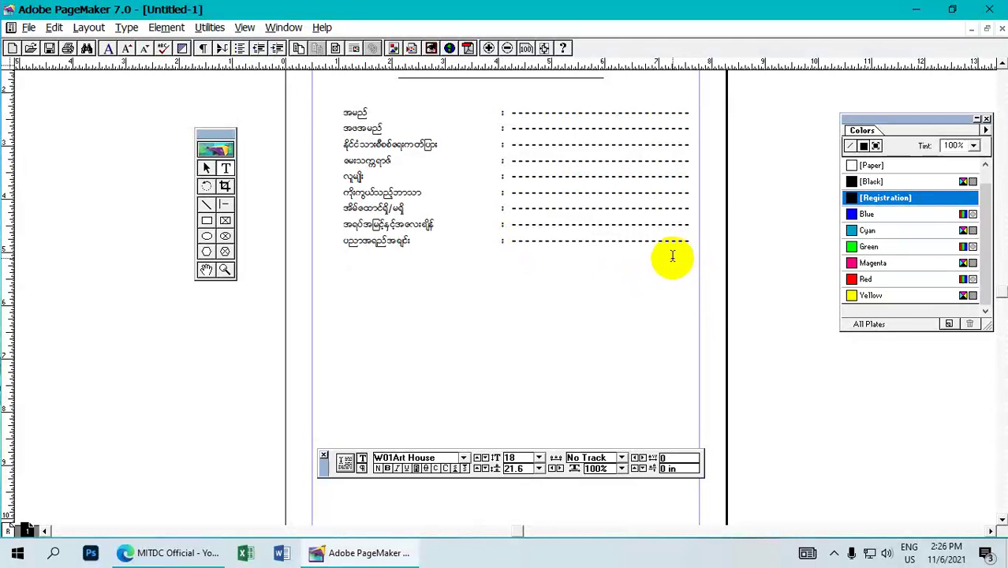
text(ေ)
text(လျှ)
text(ာက်ရ)
key(BackSpace)
text(ထားဘ)
key(BackSpace)
text(လိုသည့်ရ)
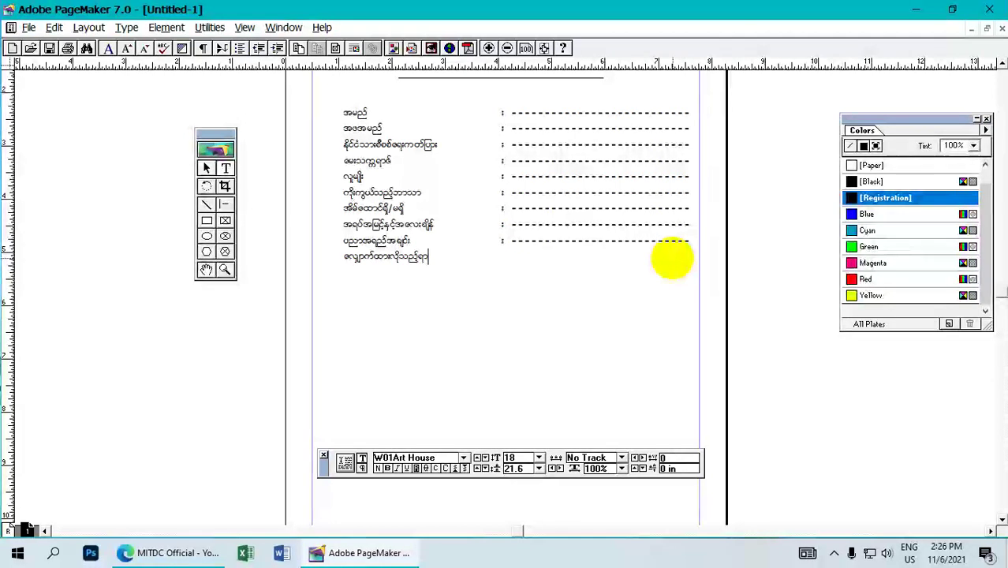
text(ာထူး )
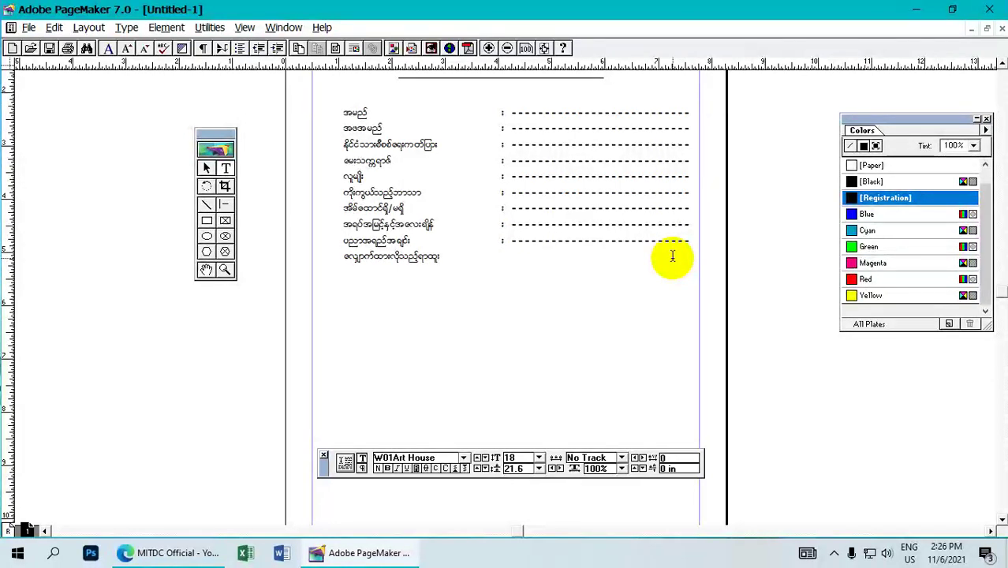
text(:)
key(Tab)
Add an eleventh row labelled မျှော်မှန်းလက်စာ with a colon and dashed leader
text(ေ)
text(မျ)
text(ှာ်)
text(မှန်း)
text(လက်)
text(စာ)
key(Tab)
text(:)
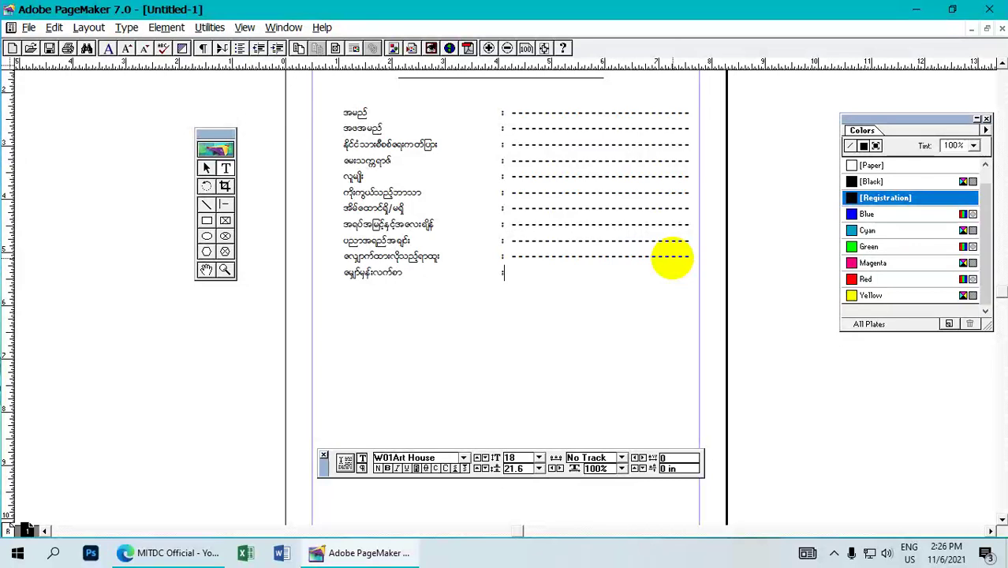
key(Tab)
Add a twelfth row labelled လုပ်ငန်းအတွေ့အကြုံ with a colon and dashed leader
key(Return)
text(လက)
key(BackSpace)
text(ပ်သ)
key(BackSpace)
text(ငန်)
text(းအ)
text(အေ)
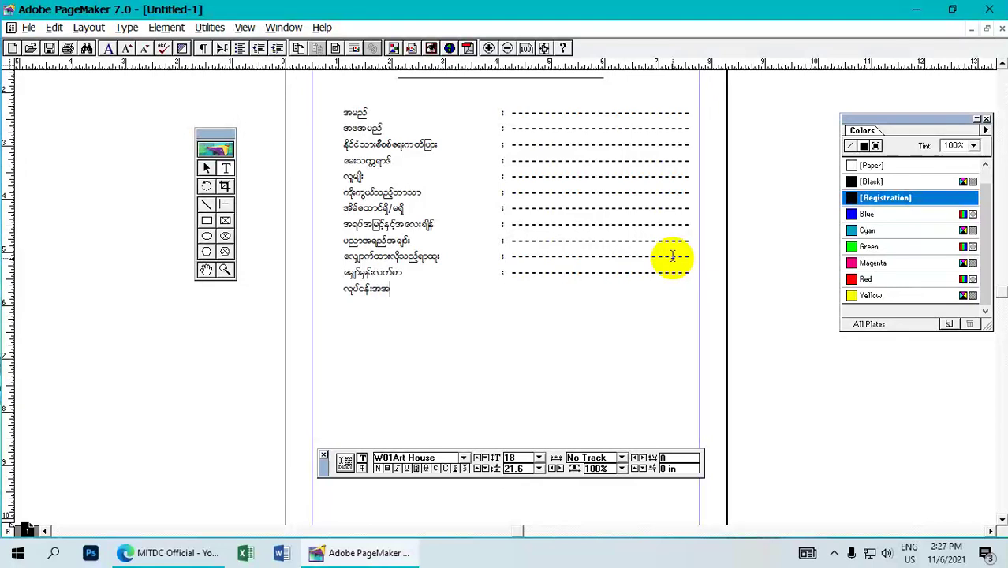
text(တွ)
text(အြ)
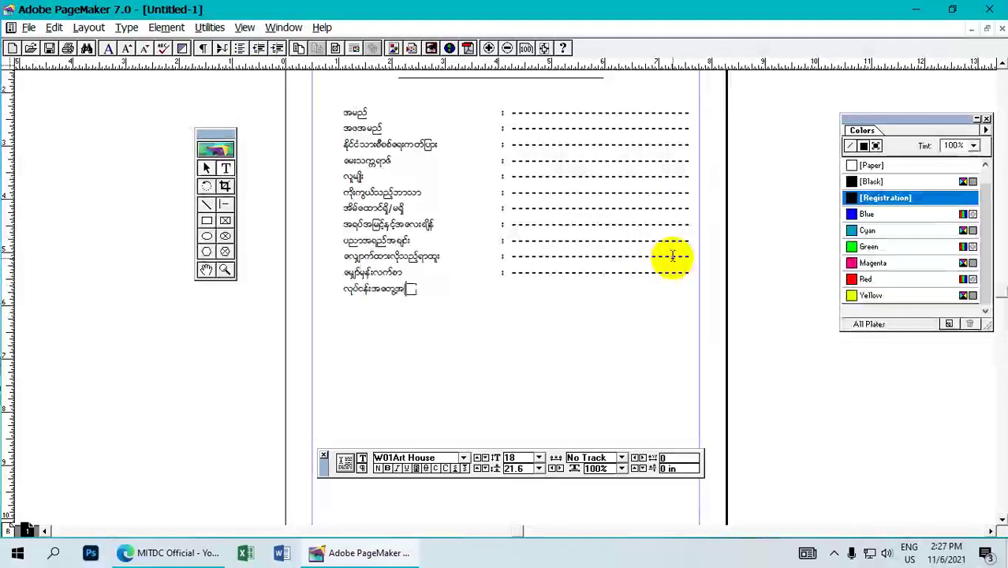
text(က)
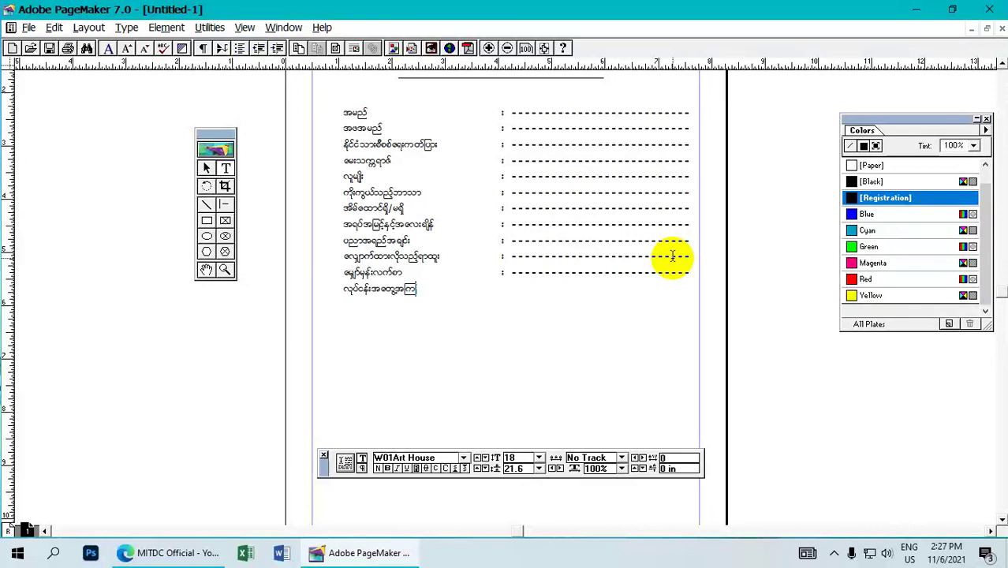
key(BackSpace)
key(BackSpace)
text(ကြုံ)
key(Tab)
text(:)
text(---------------------------------------------)
Add two unlabelled continuation rows under လုပ်ငန်းအတွေ့အကြုံ, each with a colon and dashed leader
key(Return)
key(Tab)
key(ctrl+v)
key(Return)
key(Tab)
text(:)
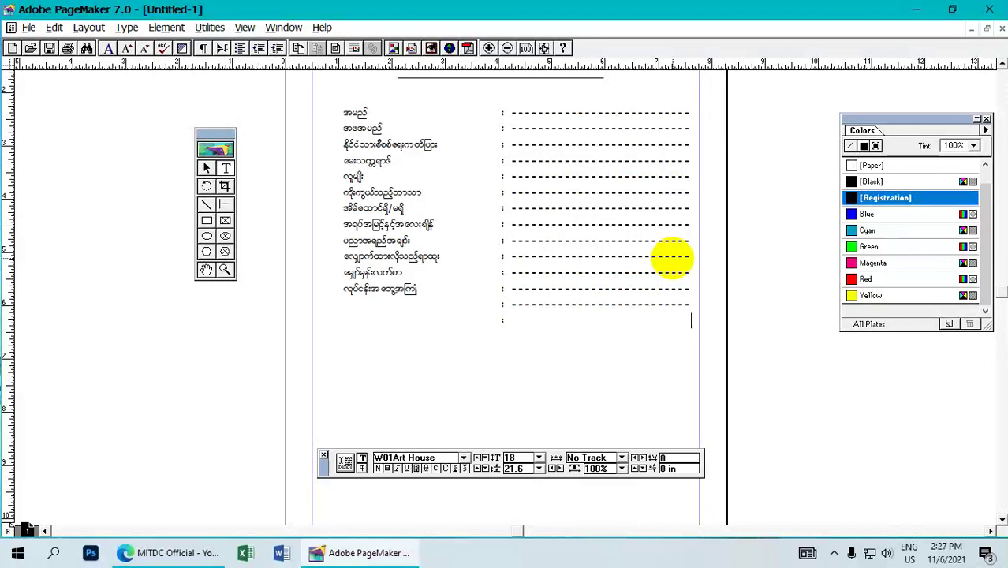
Add a row labelled အခြားတတ်မြောက်ထားသည့်အရည်အချင်း and one unlabelled row below it, both with a colon and dashed leader
key(Return)
text(အခြ)
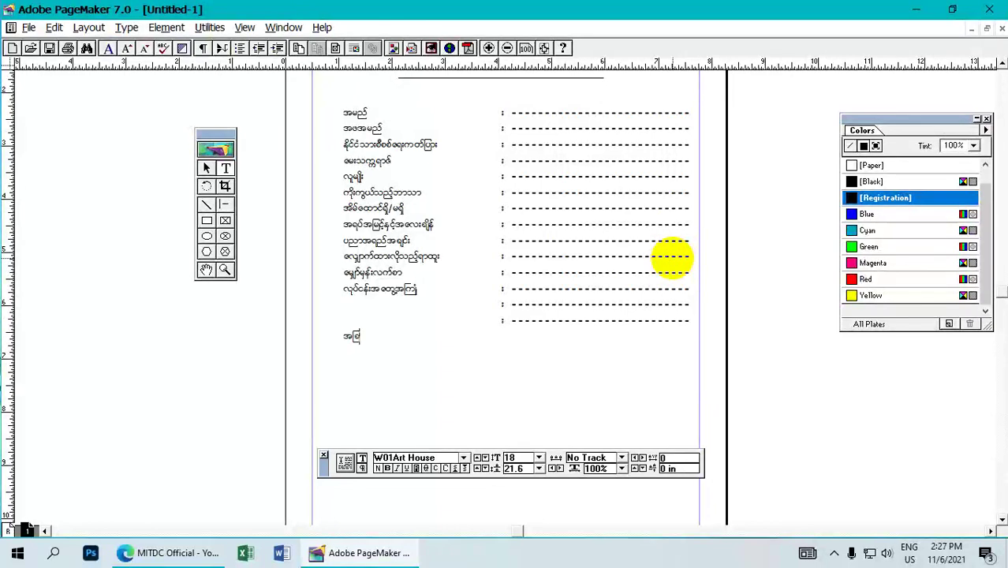
text(ားတတ်မြောက်စ)
key(BackSpace)
text(ထာ)
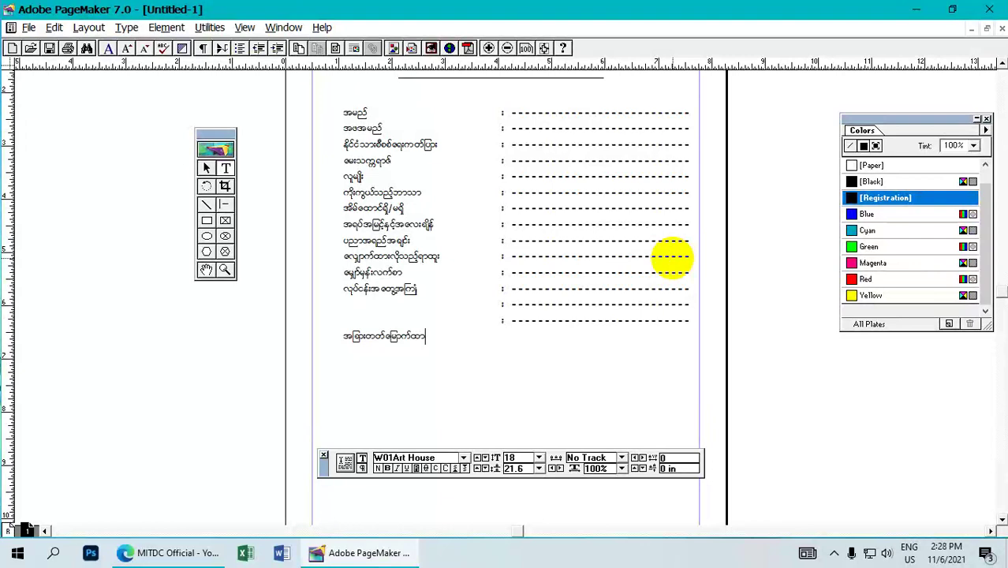
text(းသည့်အ)
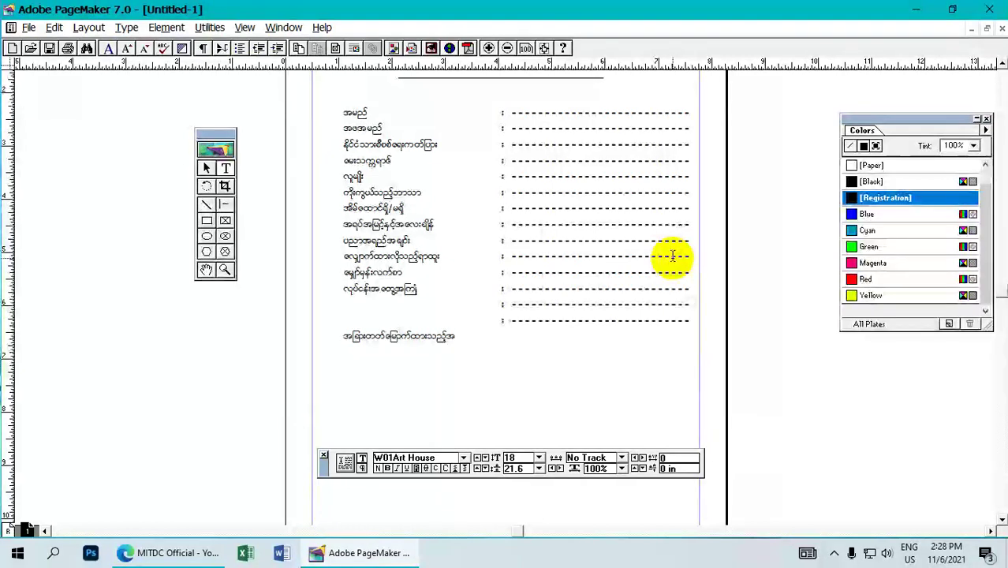
text(ရ)
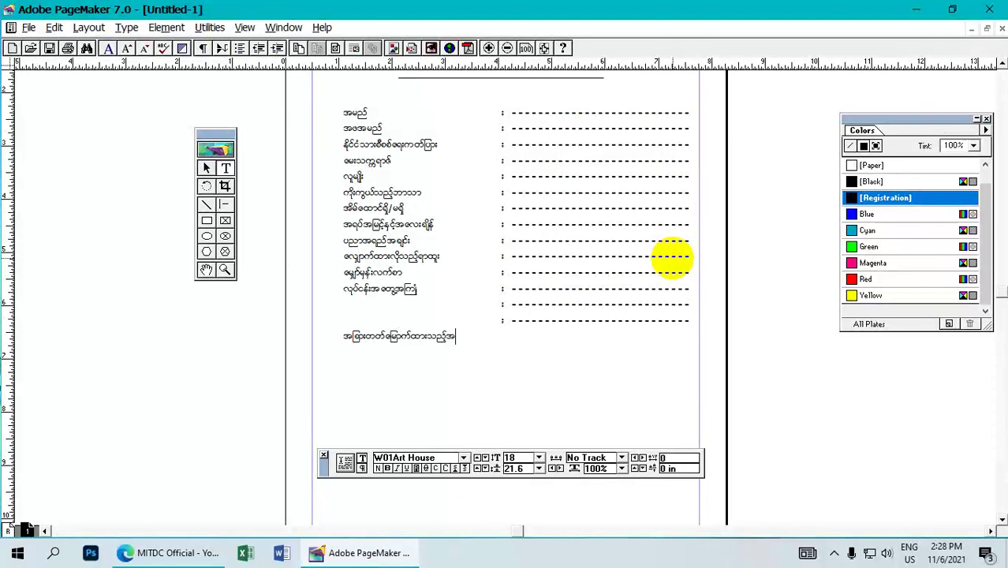
text(ည်အရင်း :)
key(Tab)
key(Return)
key(Tab)
text(:)
key(Tab)
Add a row labelled ဆက်သွယ်ရန်နေရပ်လိပ်စာ and one unlabelled row below it, both with a colon and dashed leader
key(Return)
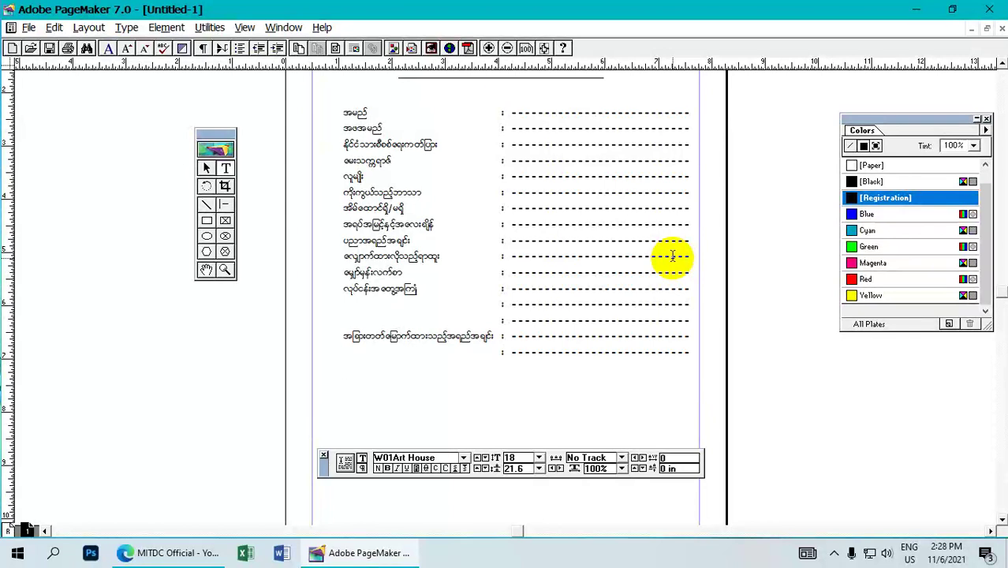
text(ဆက်သွယ်ရန်နေရပ)
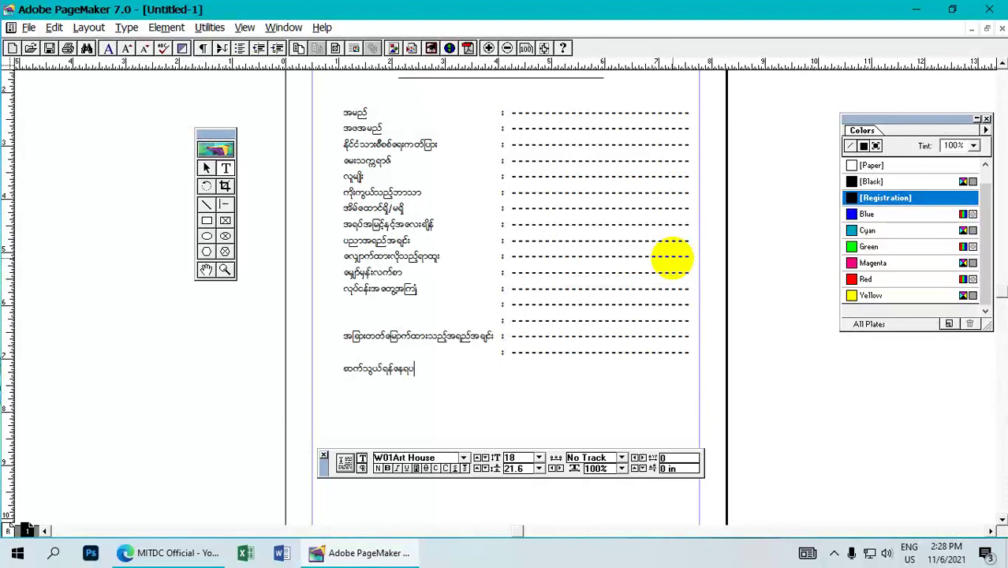
text(်လိပ်စာ)
key(Tab)
text(:)
key(Tab)
key(Return)
key(Tab)
text(:)
key(Tab)
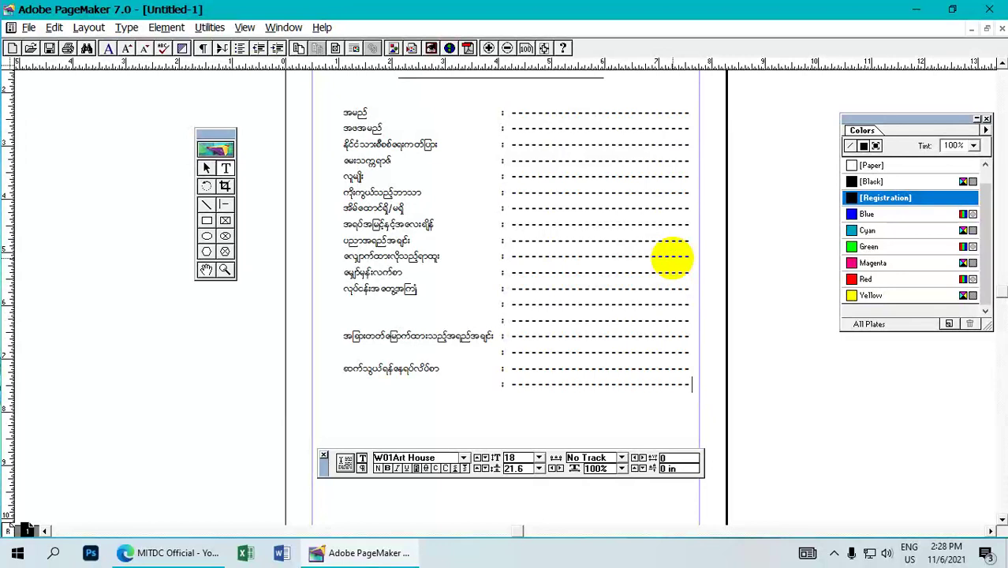
Add a final row labelled ဆက်သွယ်ရန်ဖုန်း with a colon and dashed leader
key(Return)
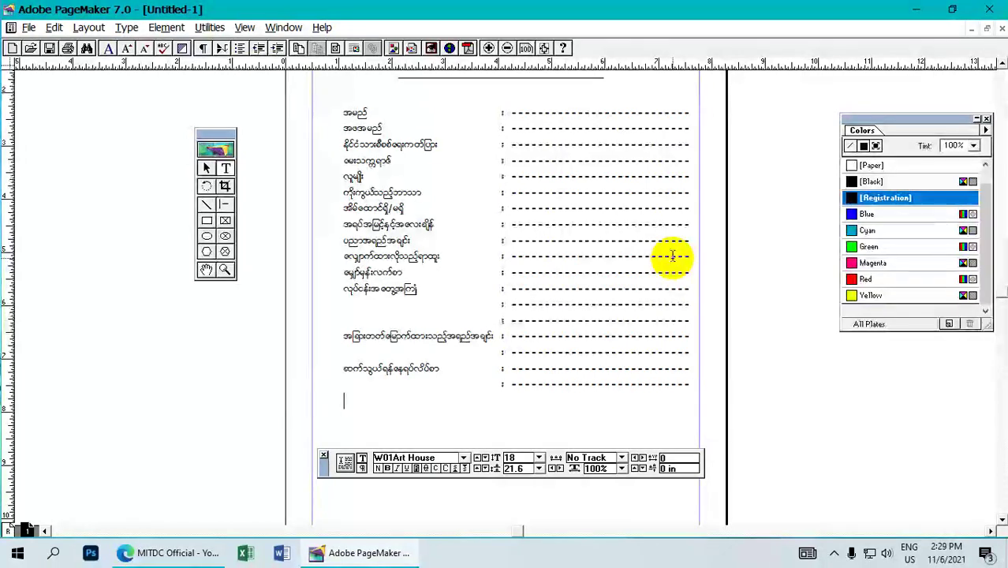
text(ဆ)
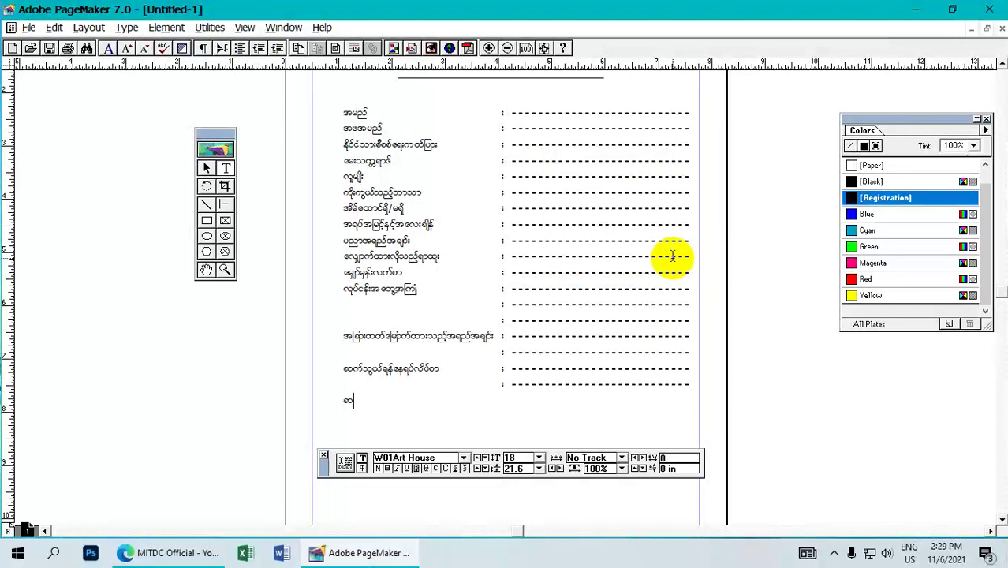
text(က်သွယ်ရန်ဖုန်း :)
key(Tab)
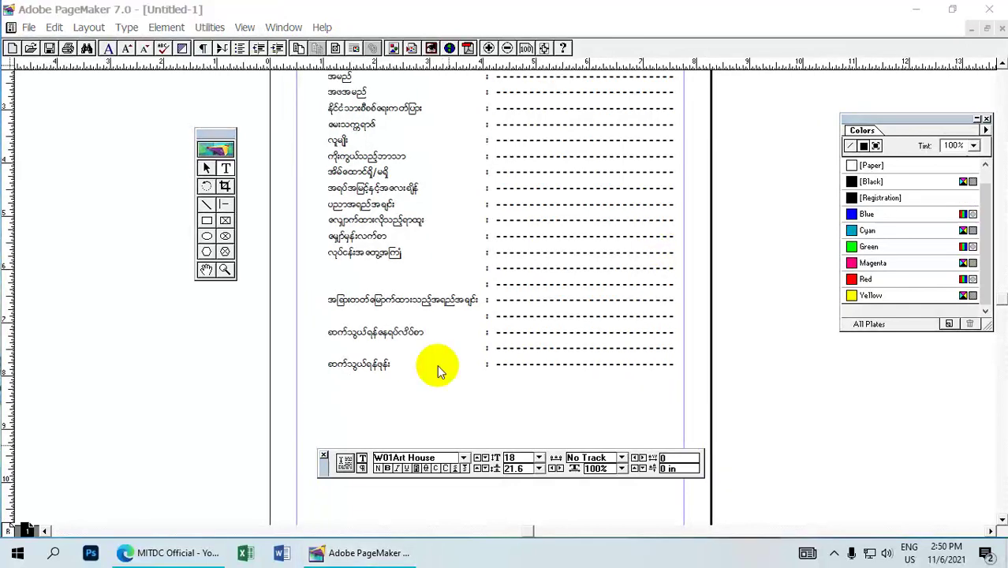
Draw a horizontal signature line about 3.56 in long in the lower right area of the page, below the field rows
click(440, 365)
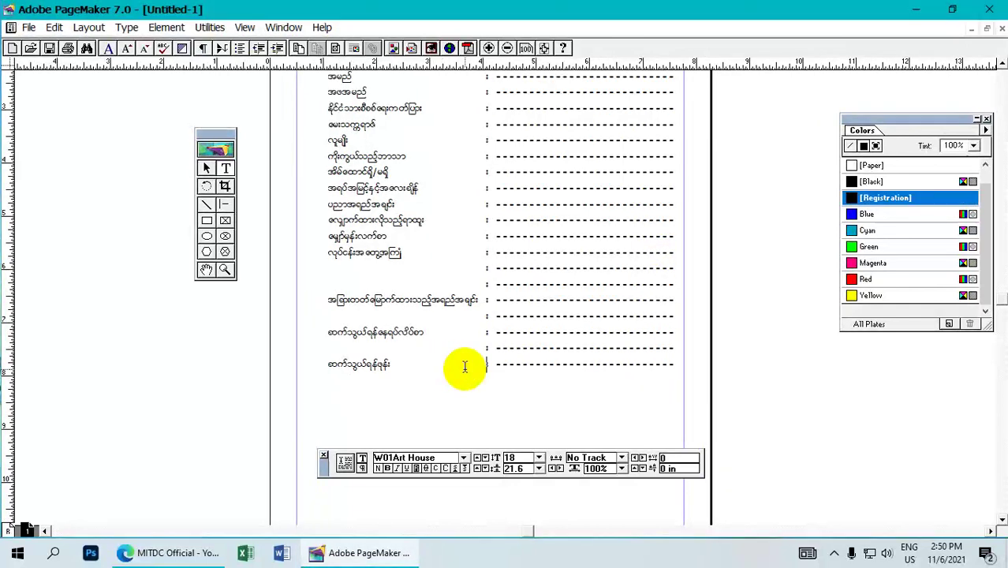
click(677, 365)
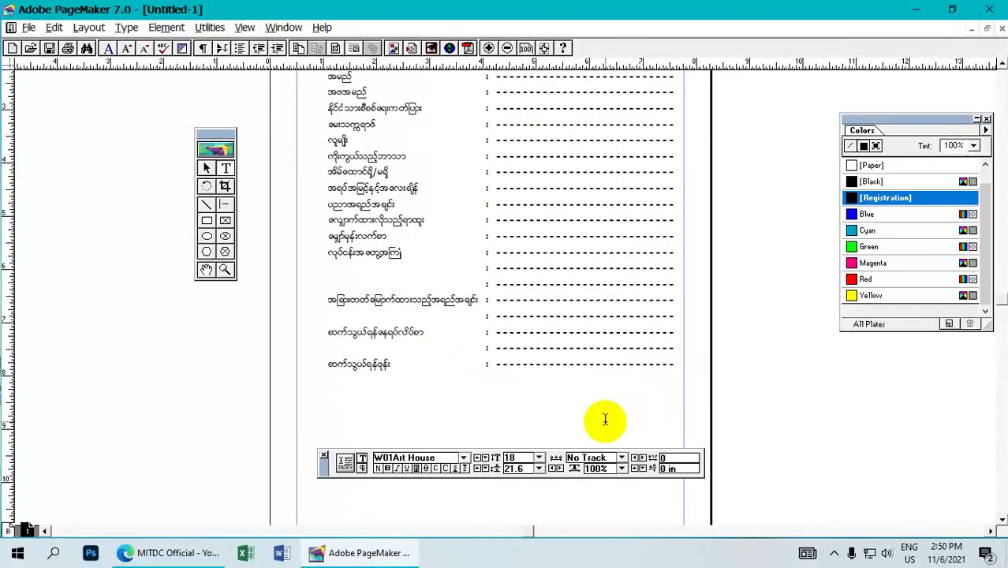
scroll(607, 414, down, 3)
drag(614, 355, 617, 360)
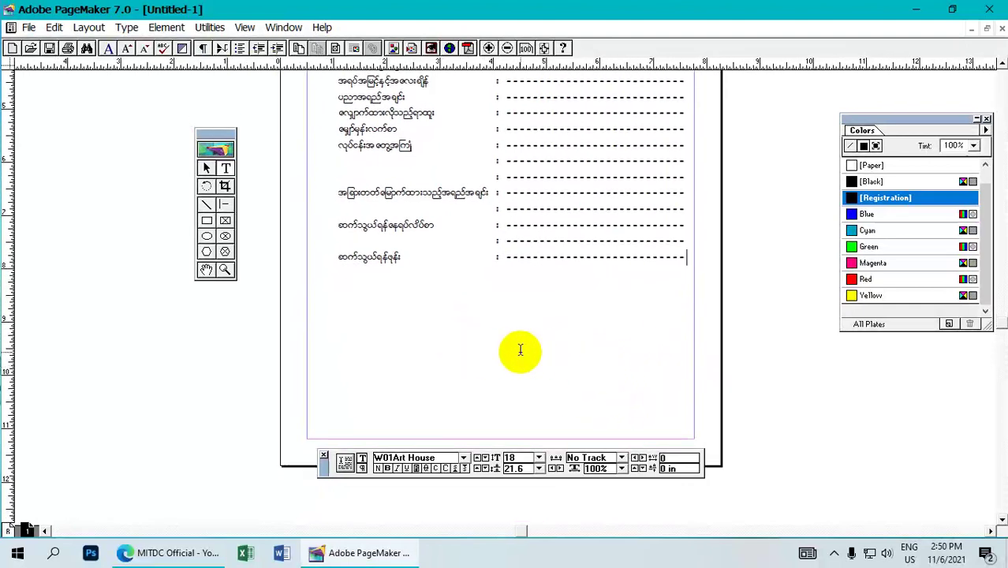
click(205, 222)
click(206, 204)
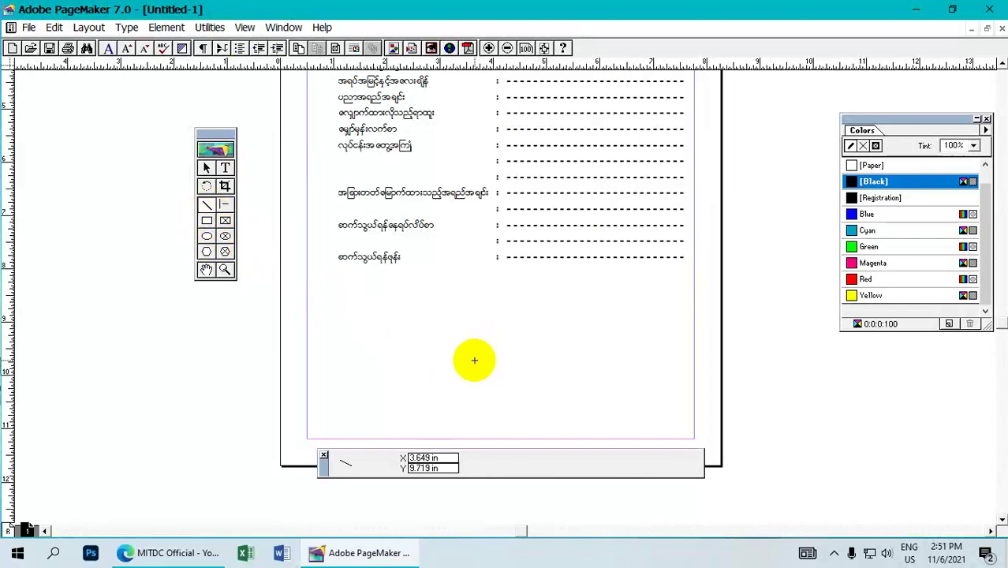
drag(474, 360, 664, 360)
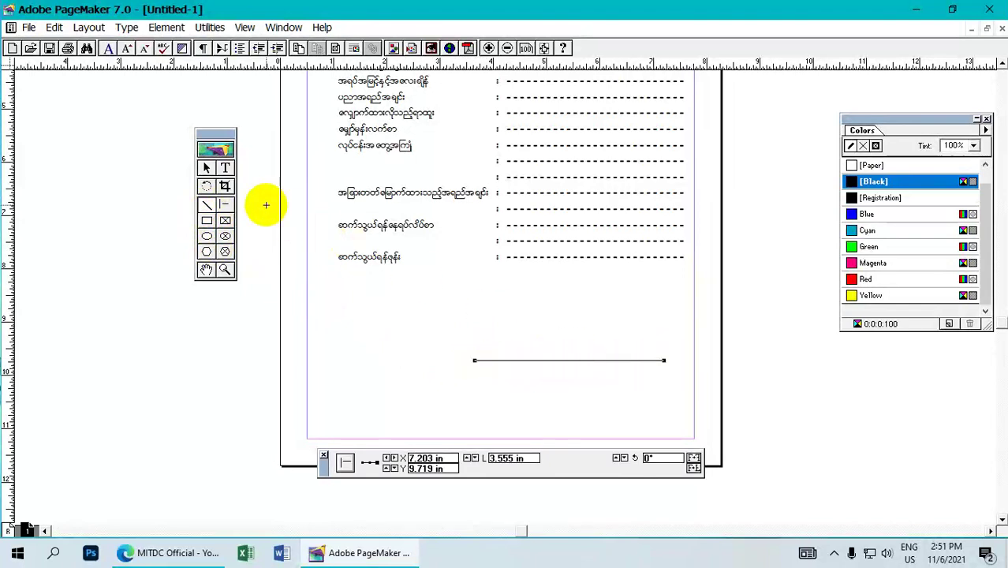
Add the caption လက်မှတ် in a text block about 1.16 in wide beneath the signature line, placing both lower on the page
click(225, 170)
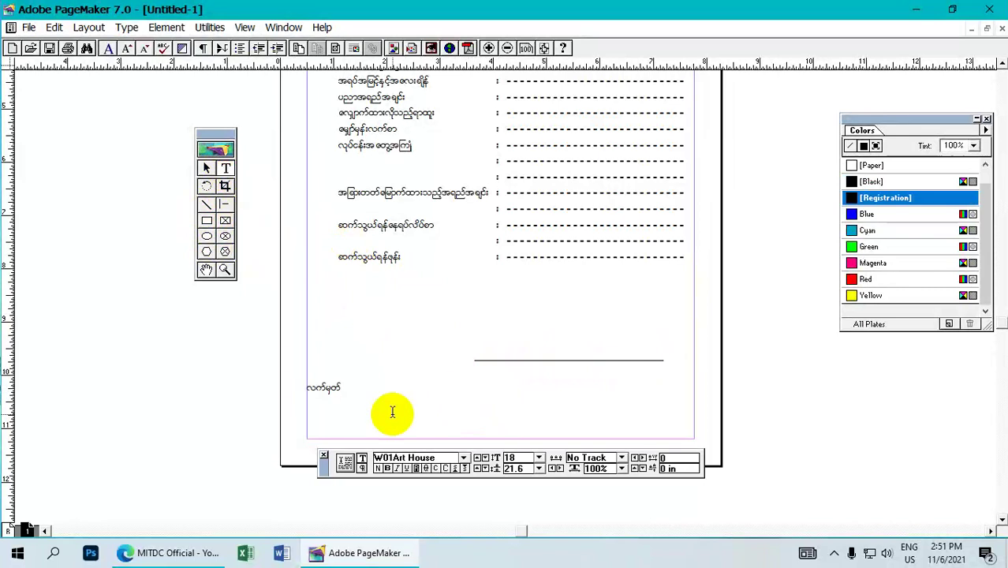
click(206, 168)
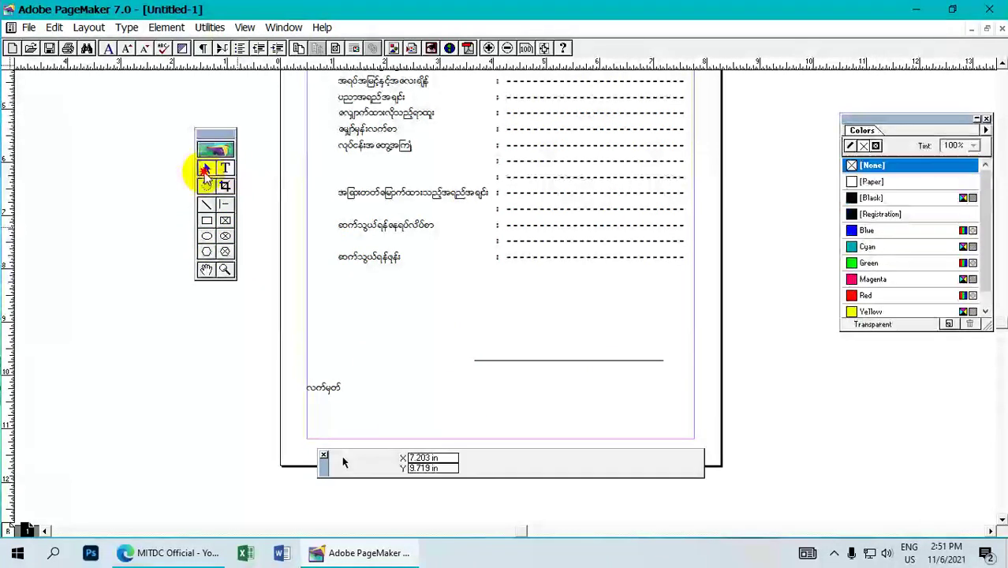
click(322, 387)
drag(332, 388, 502, 378)
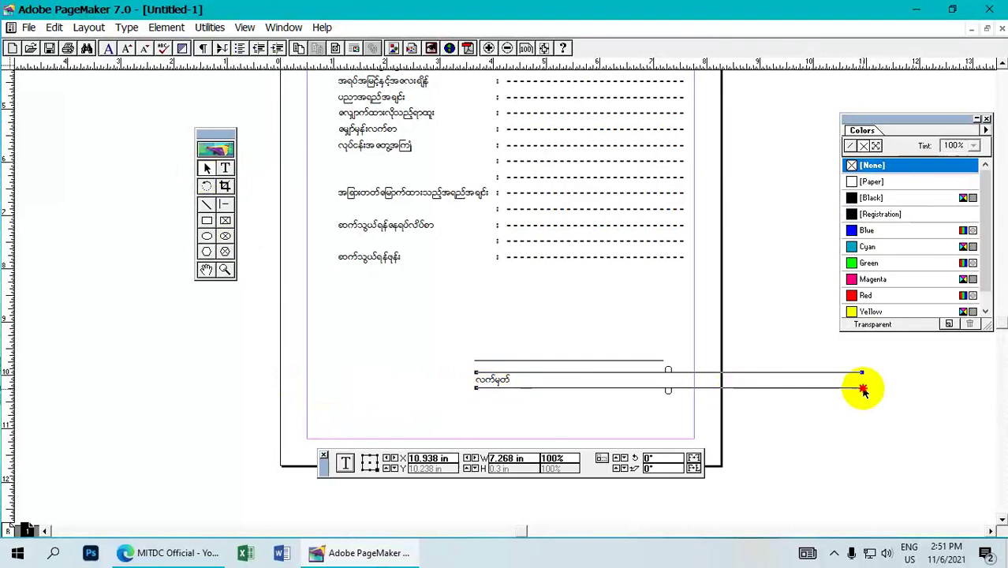
drag(863, 390, 597, 390)
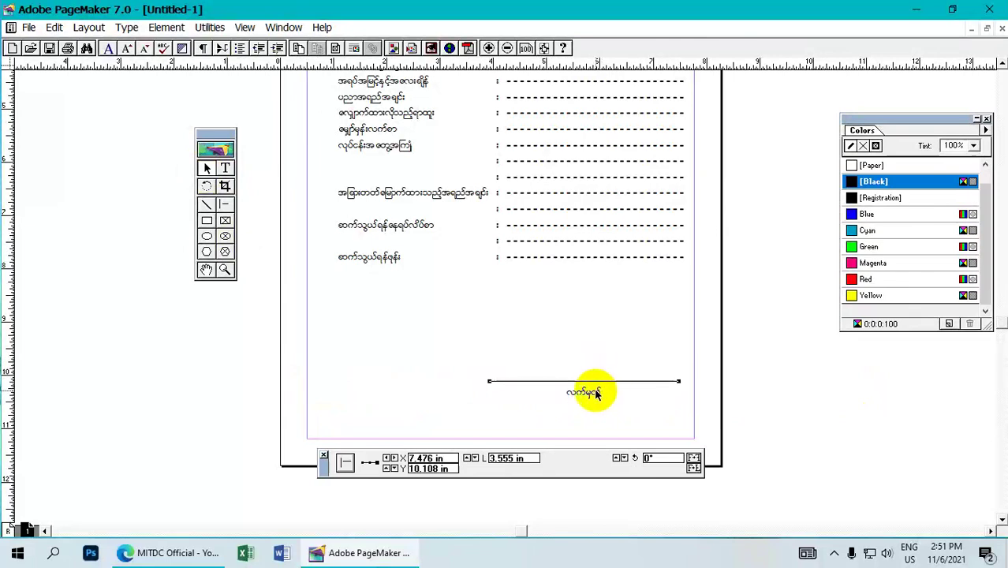
click(596, 392)
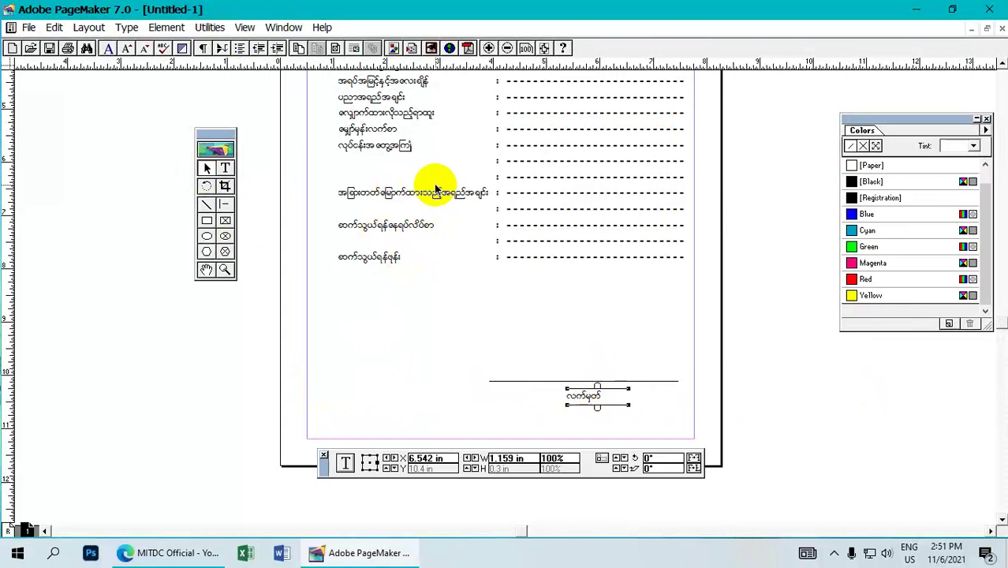
Move the text block of field rows down about 1.27 in, closer to the signature line
click(311, 180)
click(517, 191)
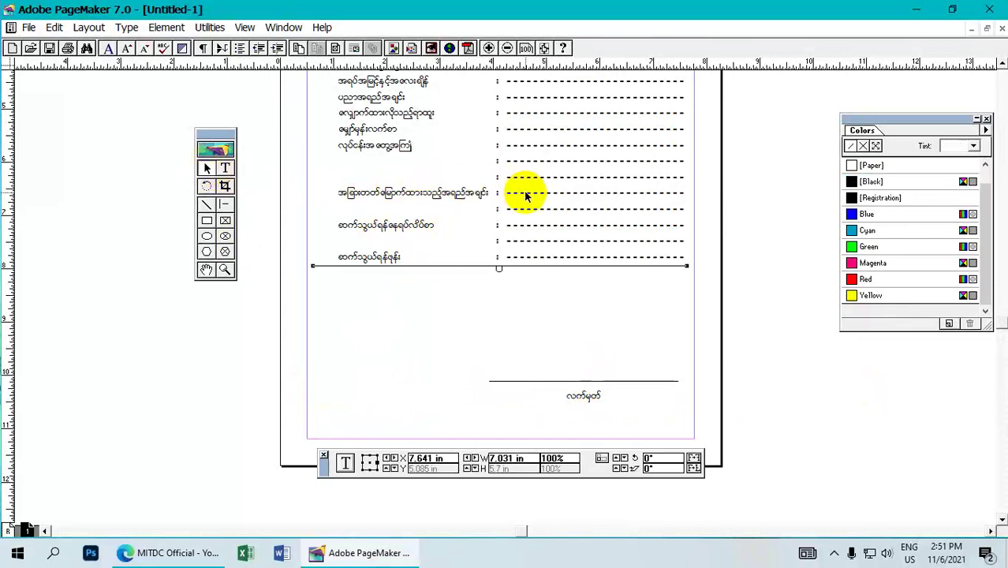
drag(533, 198, 536, 264)
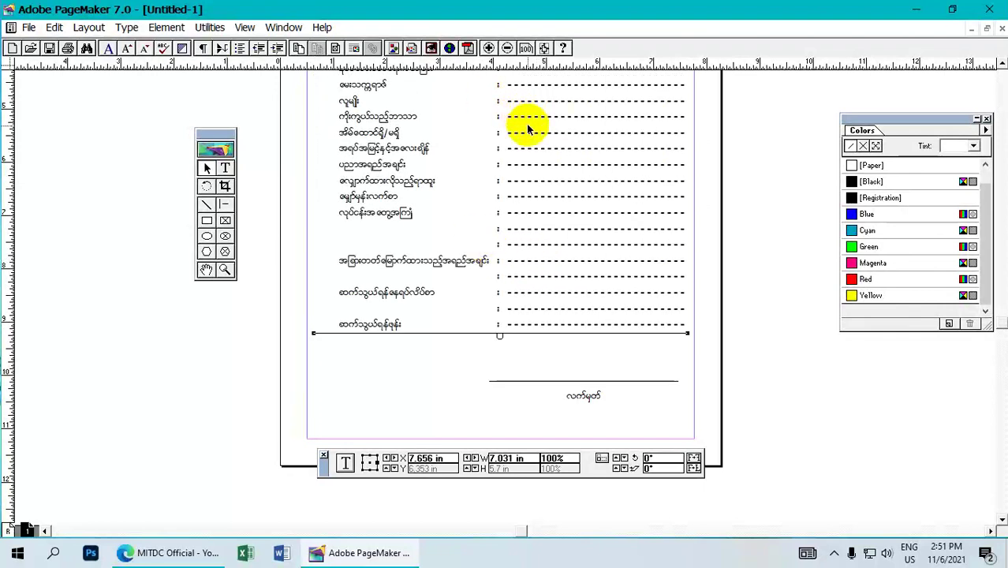
Draw a photo box about 1.53 by 1.59 in between the underlined heading and the first row, near the page's right side
scroll(529, 129, up, 5)
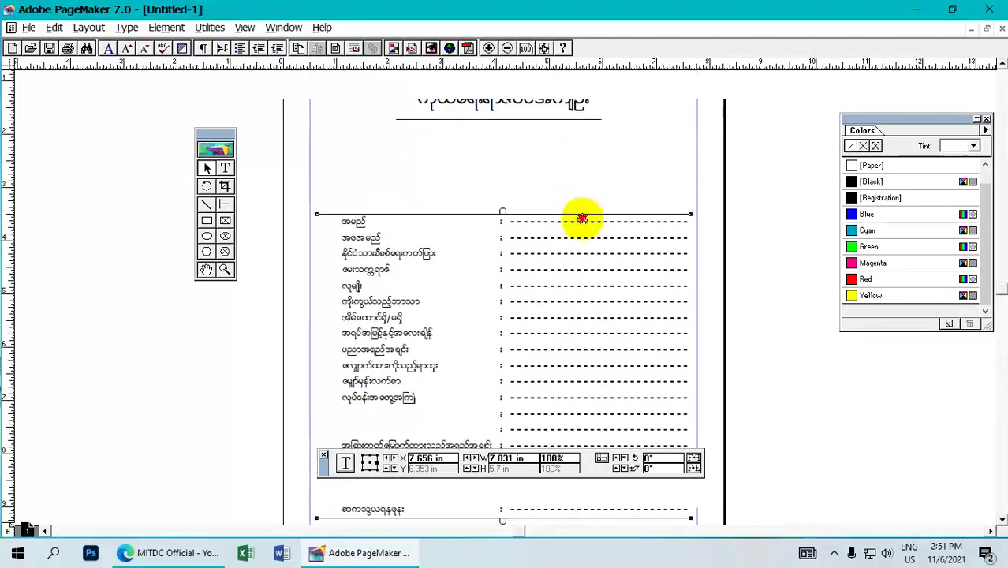
scroll(581, 218, up, 1)
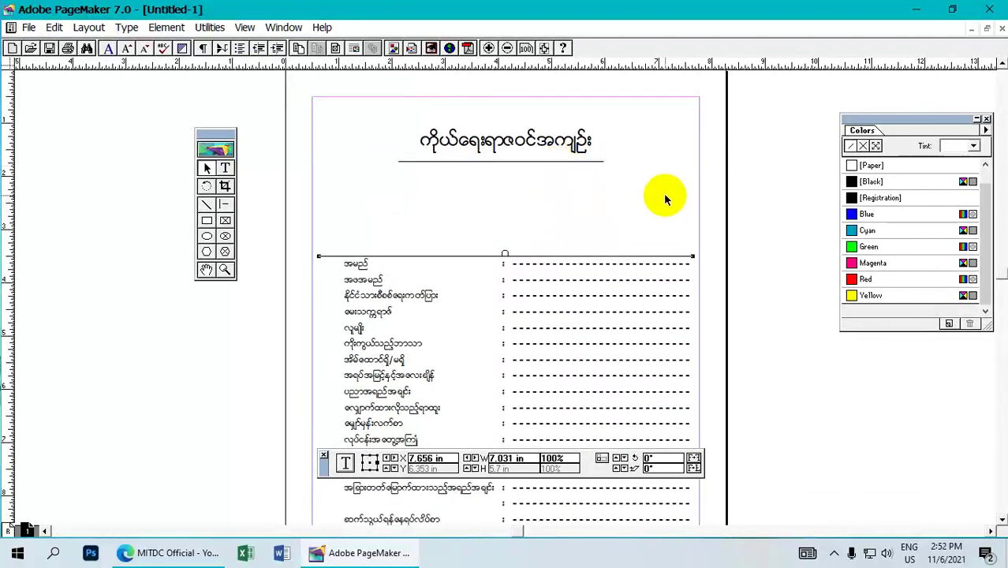
click(207, 221)
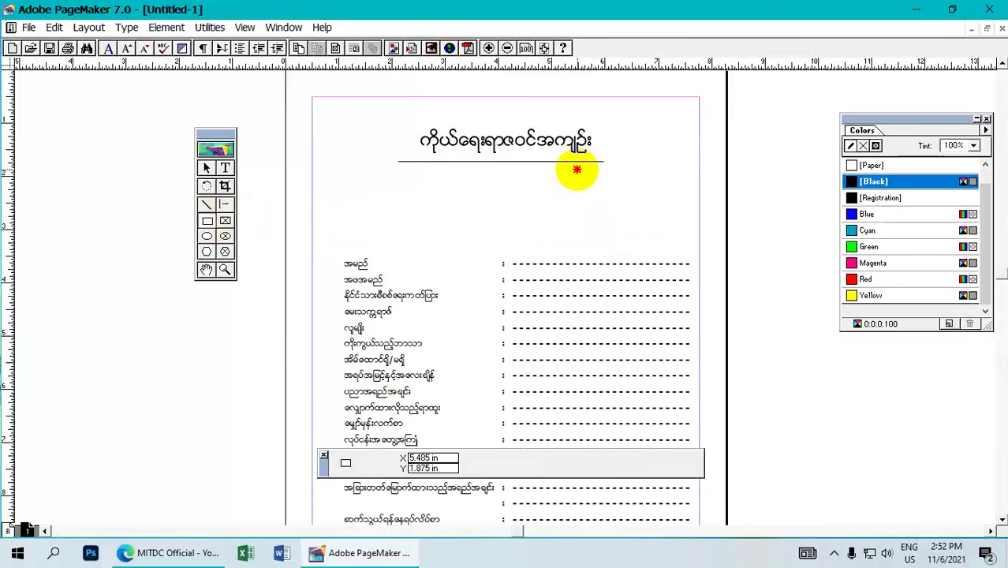
drag(577, 170, 659, 254)
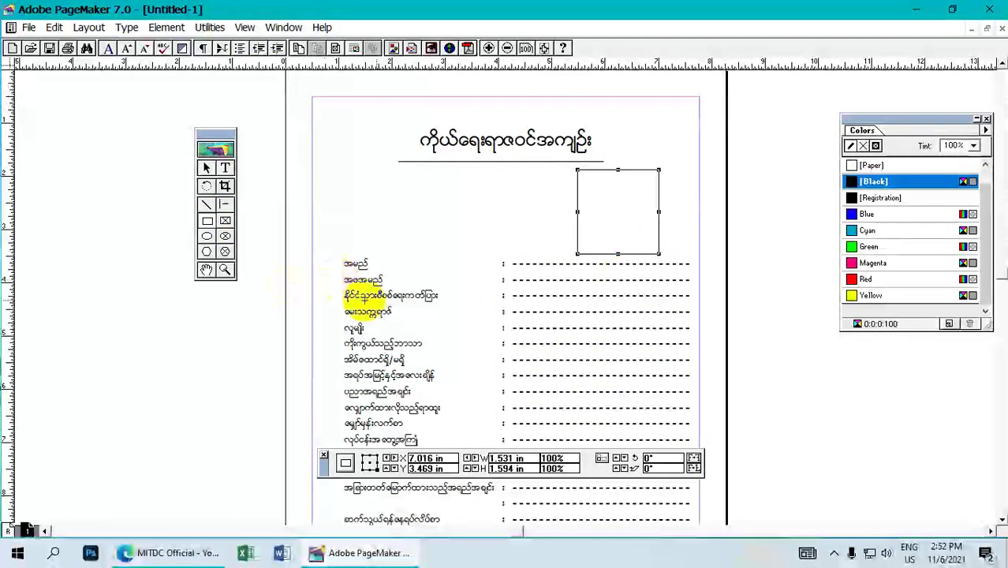
click(507, 49)
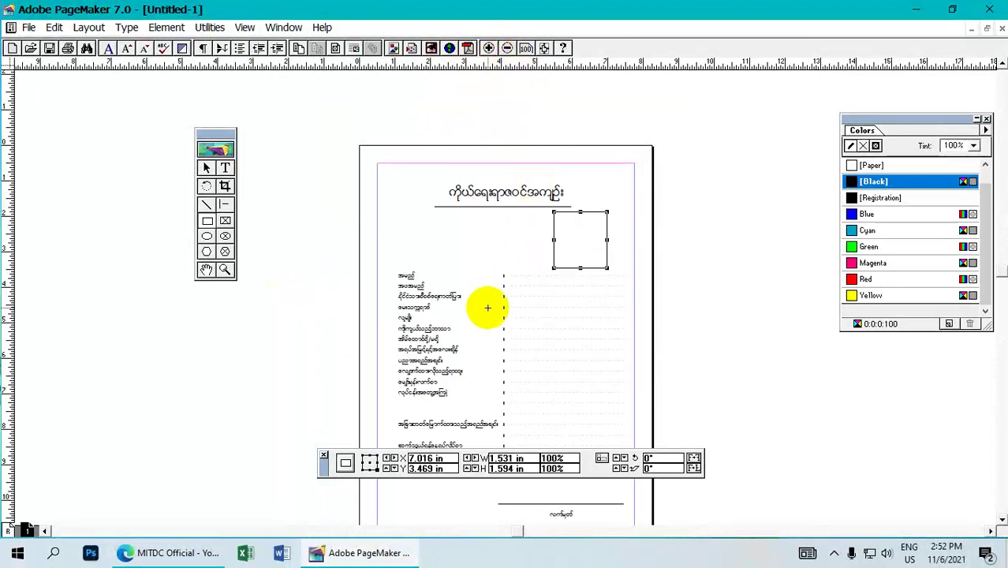
Nudge the photo box up about 0.05 in, closer to the underlined heading, and deselect it
scroll(512, 281, down, 2)
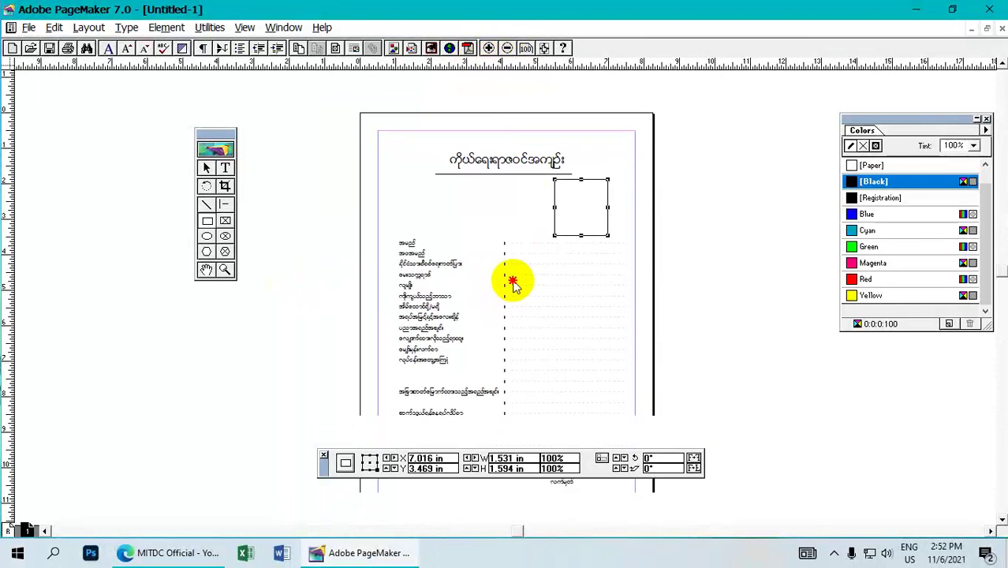
scroll(515, 274, down, 2)
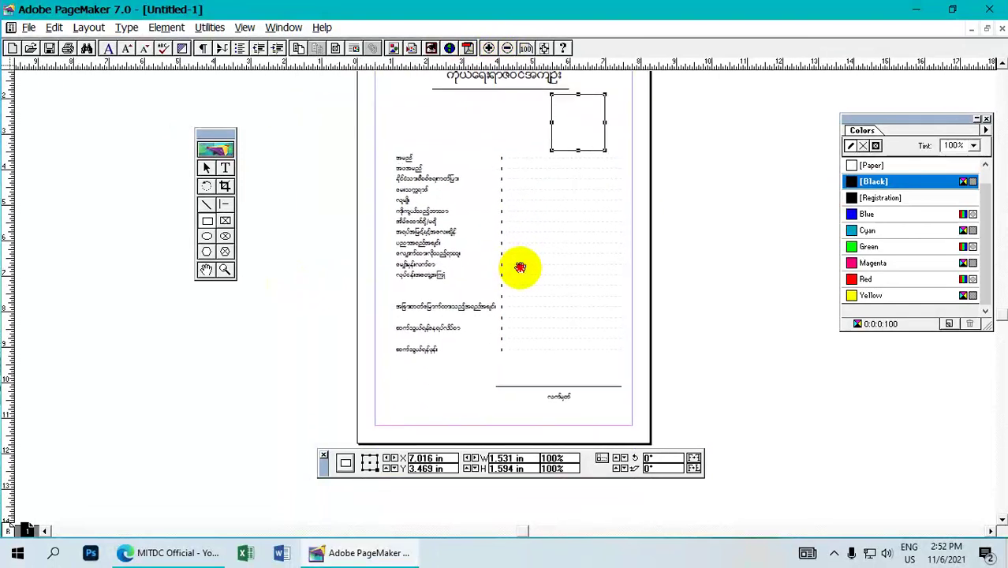
drag(523, 271, 519, 274)
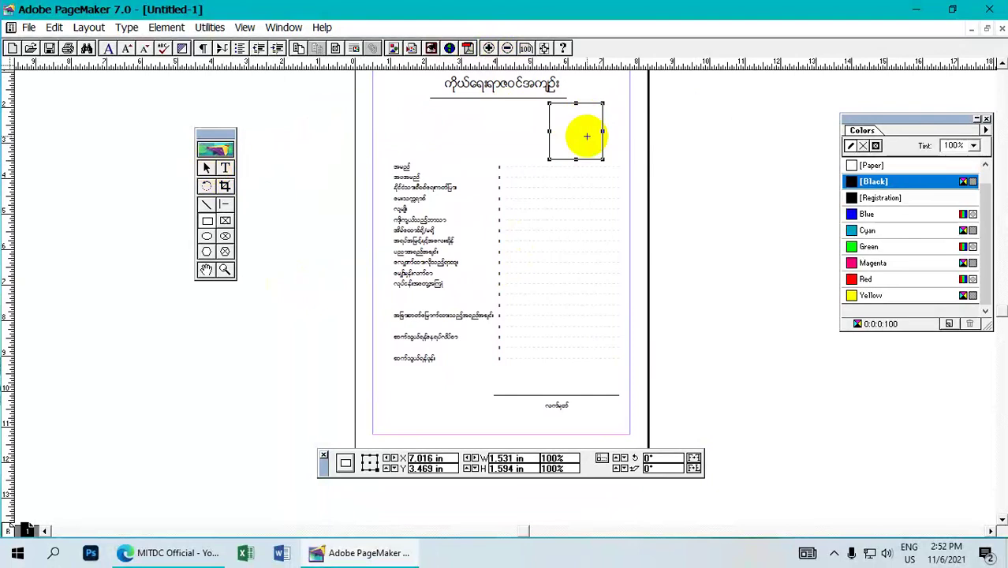
click(227, 186)
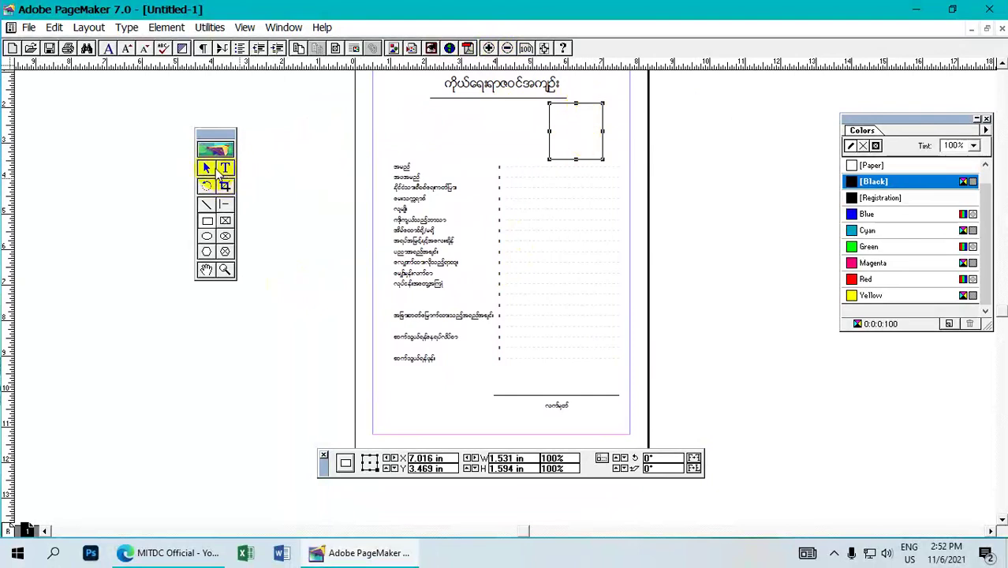
click(550, 132)
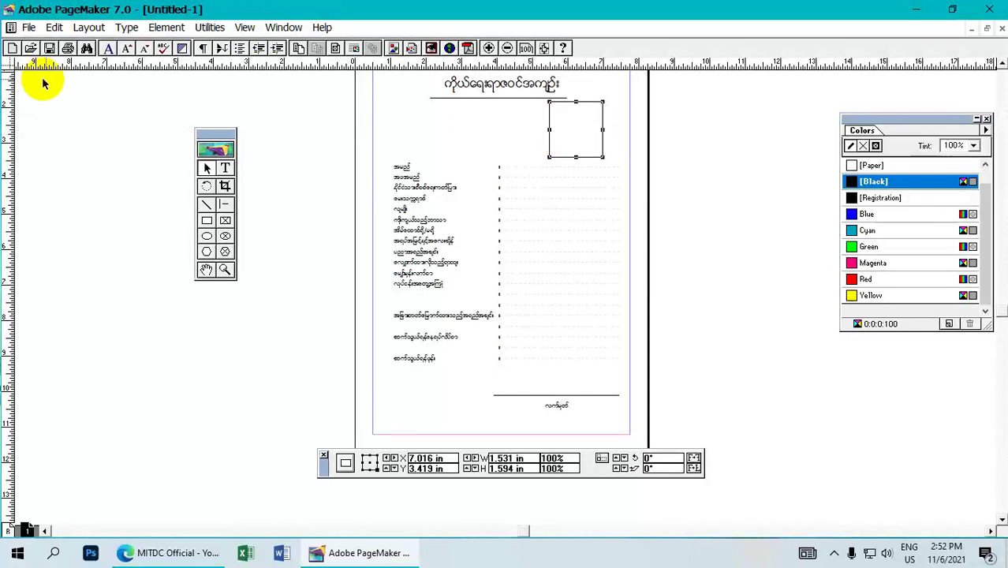
click(706, 310)
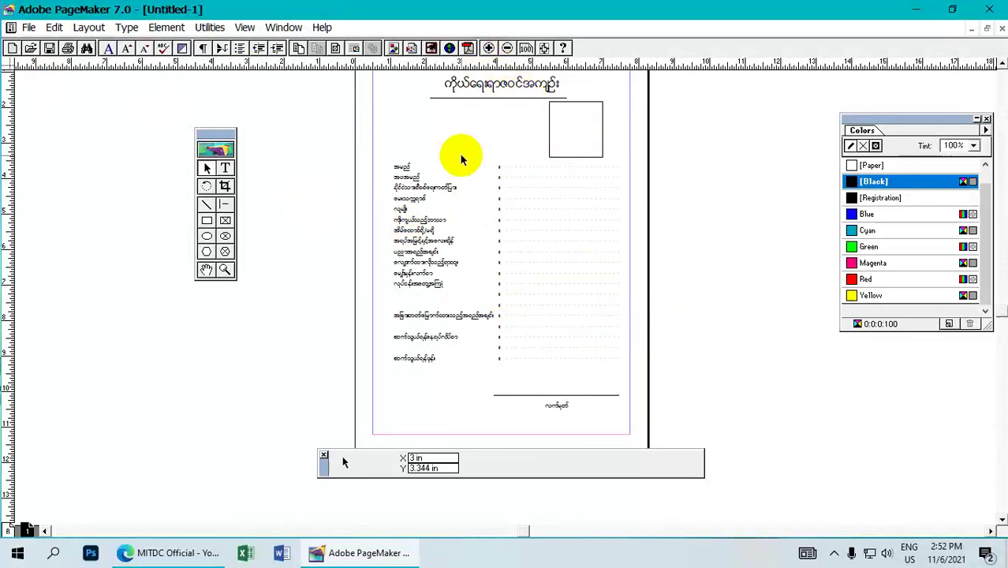
Save the form to the Desktop as a Publication named CV Form In Myanmar, and minimize the program window
click(28, 28)
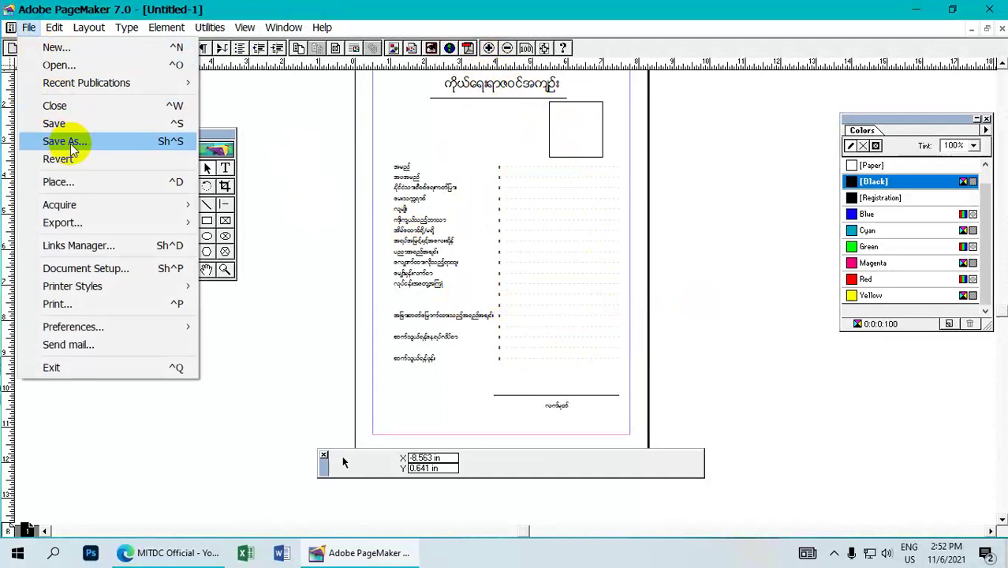
click(79, 144)
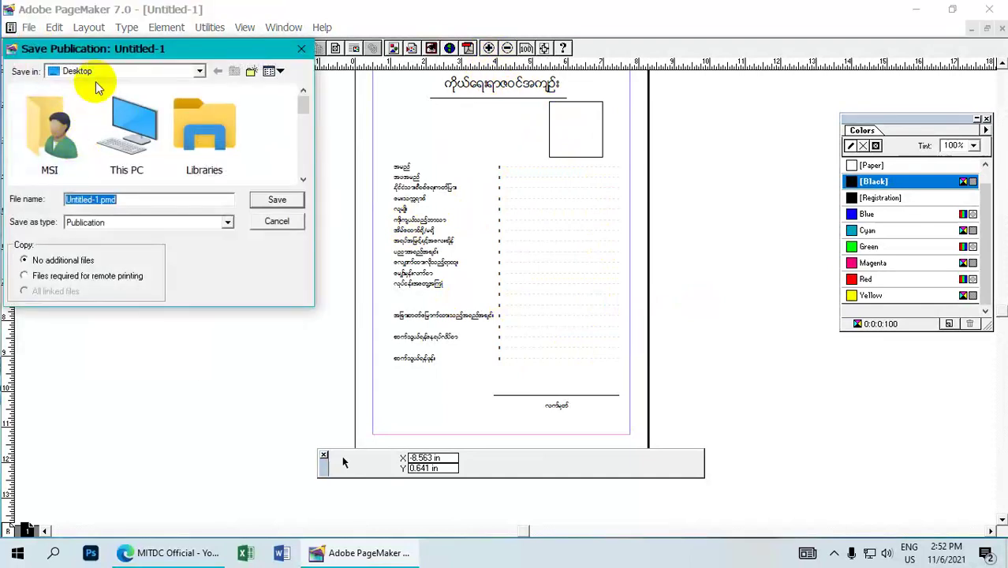
click(199, 71)
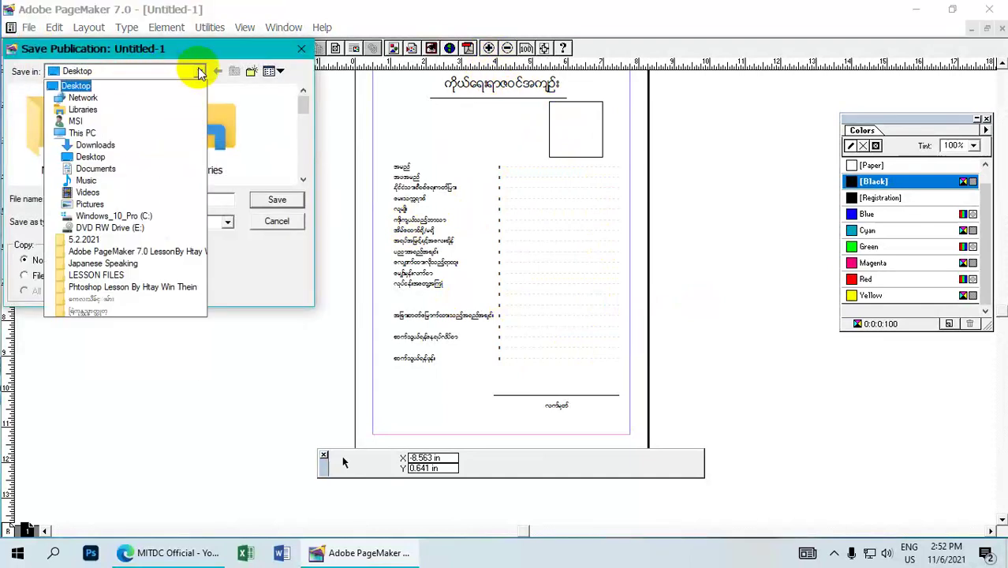
click(86, 88)
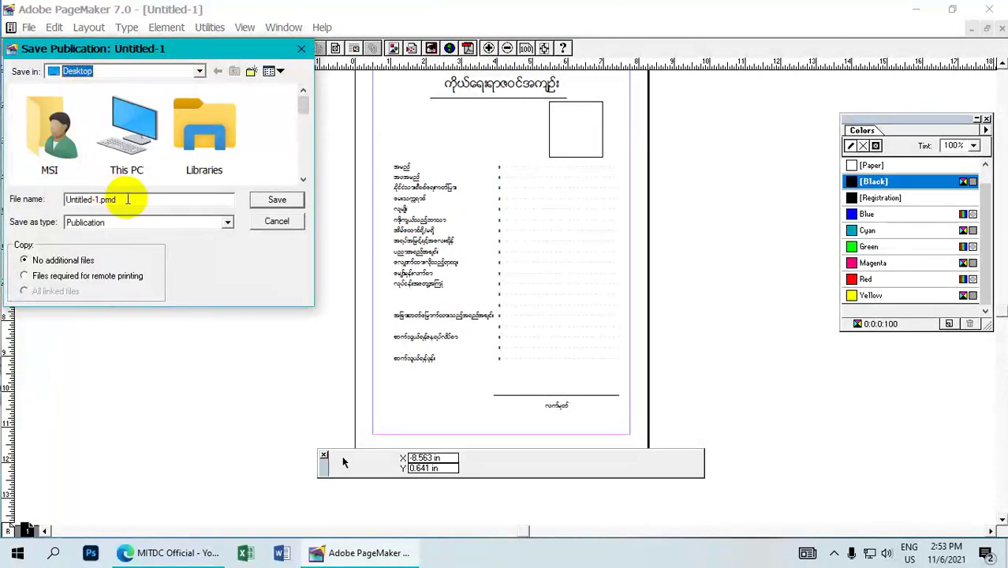
click(66, 183)
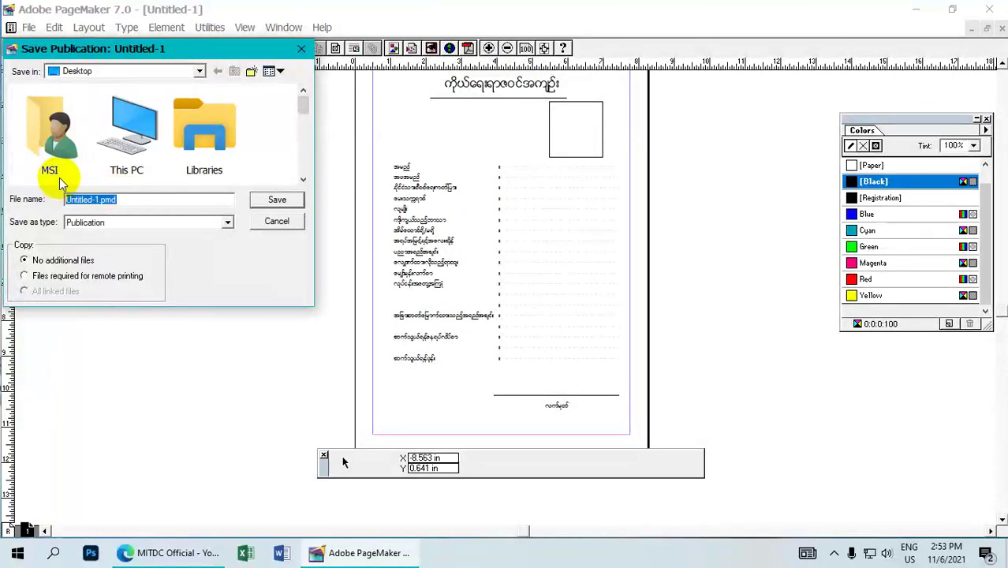
text(Cv)
key(BackSpace)
text(V Form In Myanmar)
click(164, 222)
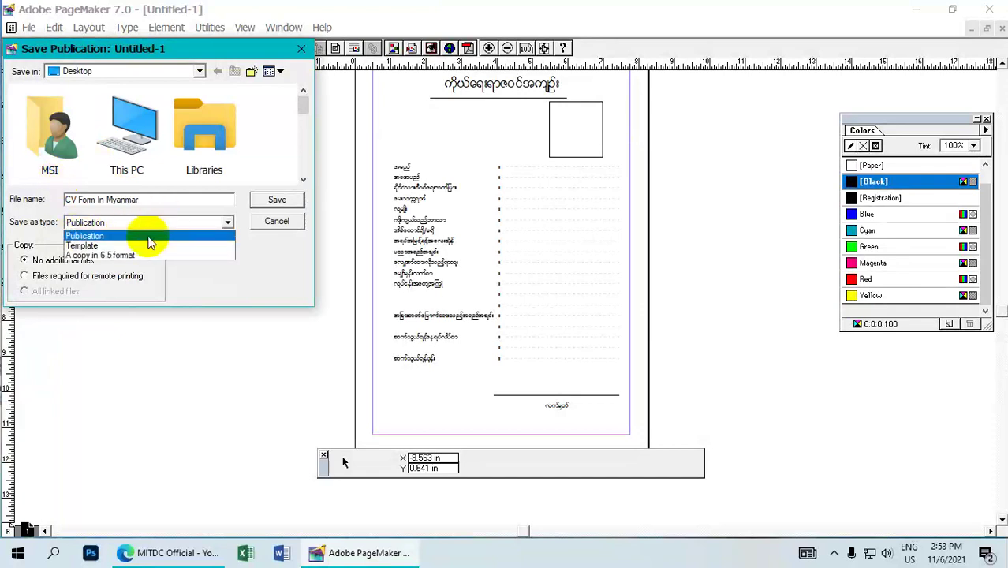
click(150, 237)
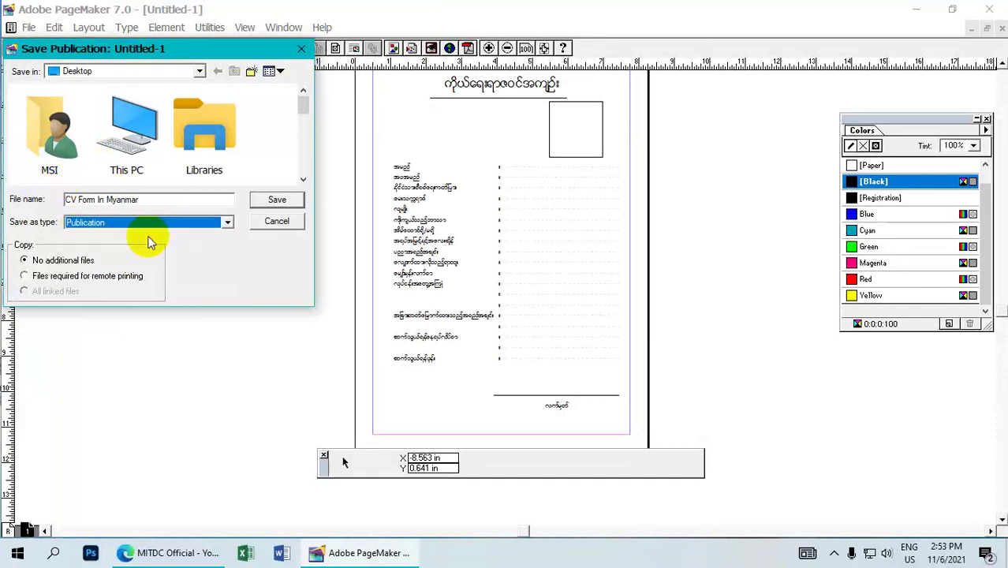
click(274, 203)
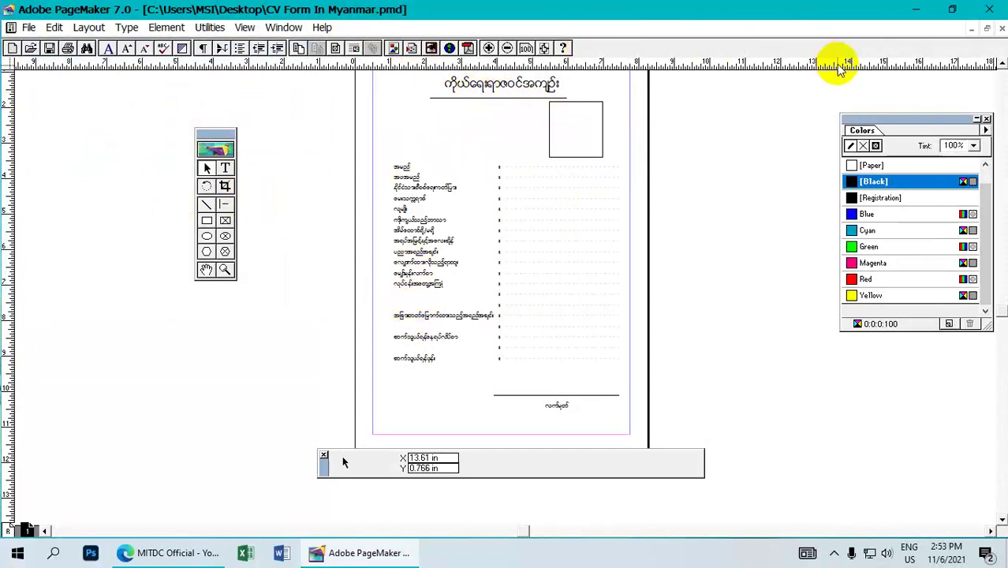
click(914, 9)
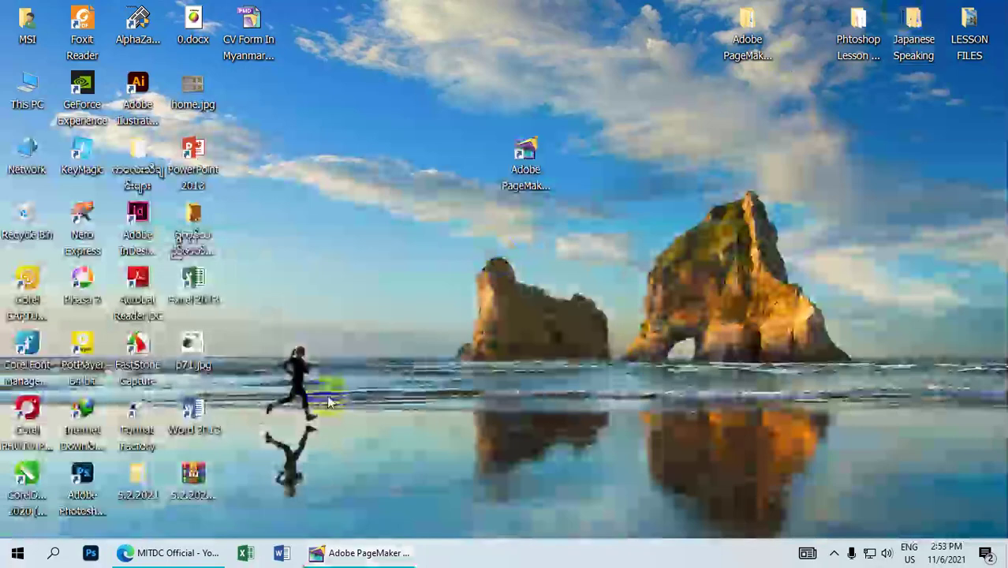